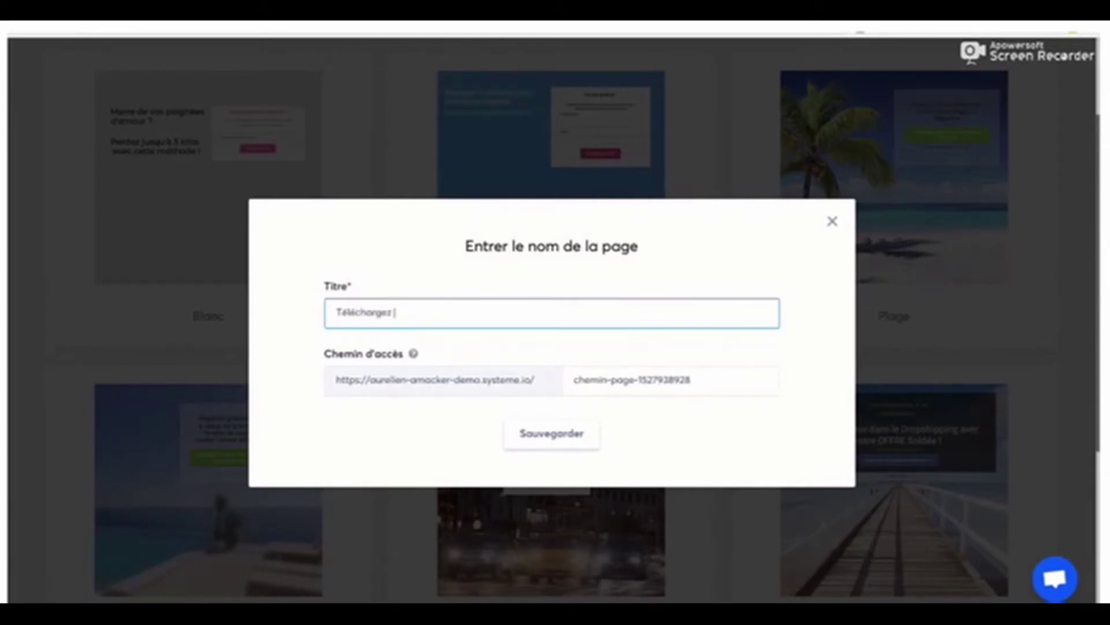
- Title the page "Téléchargez le guide gratuit", set its path to guide-gratuit, and save it
text(dui)
text(d egratuit)
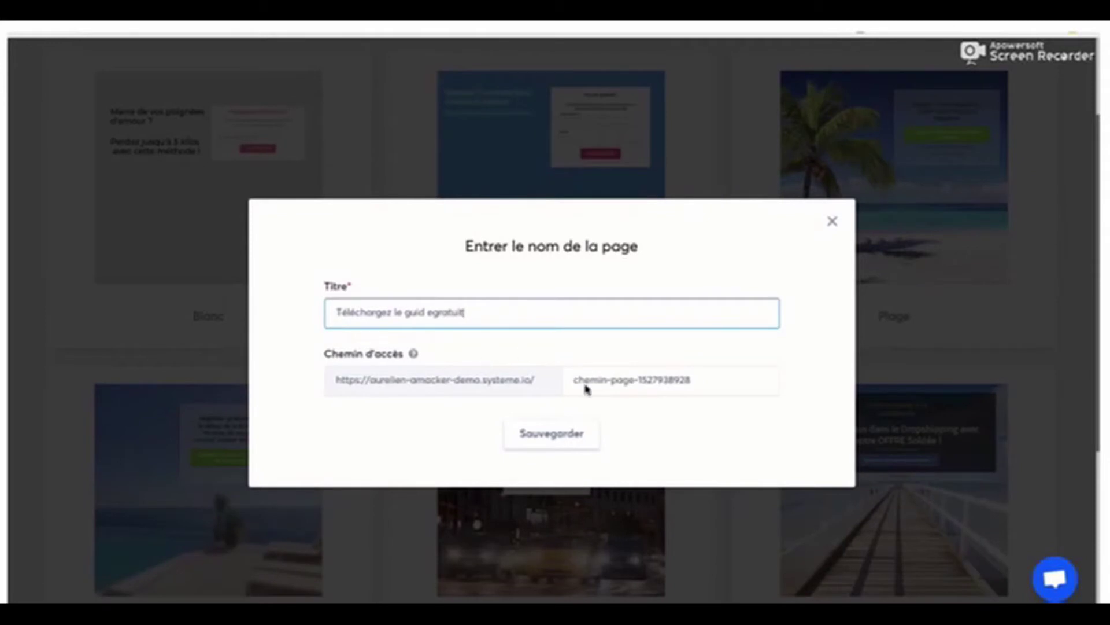
click(427, 312)
drag(704, 381, 528, 359)
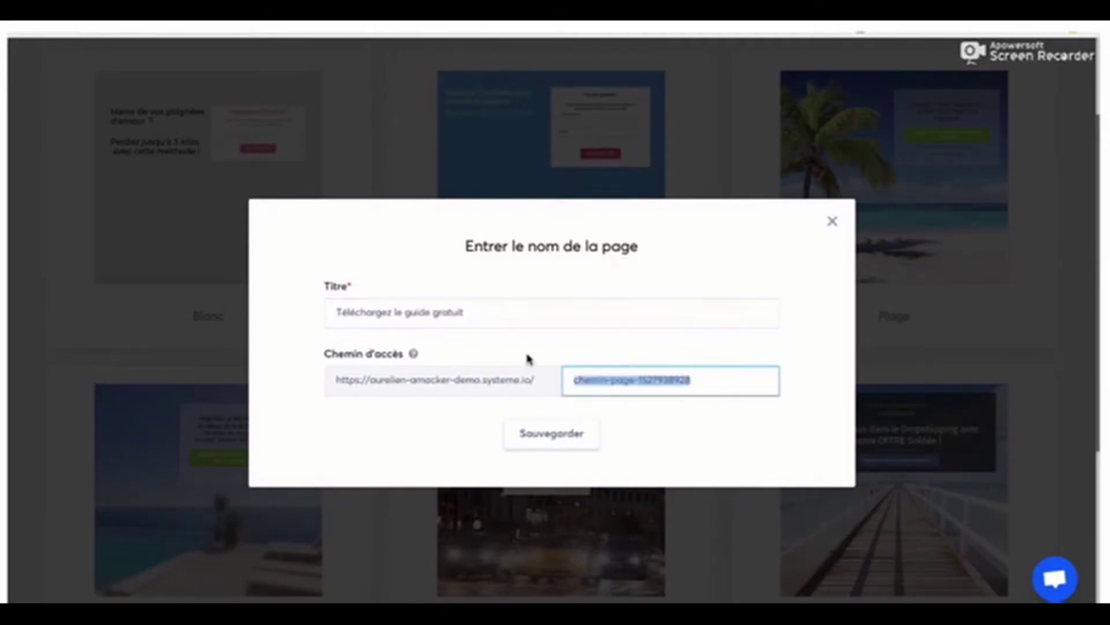
text(guide-gratuit)
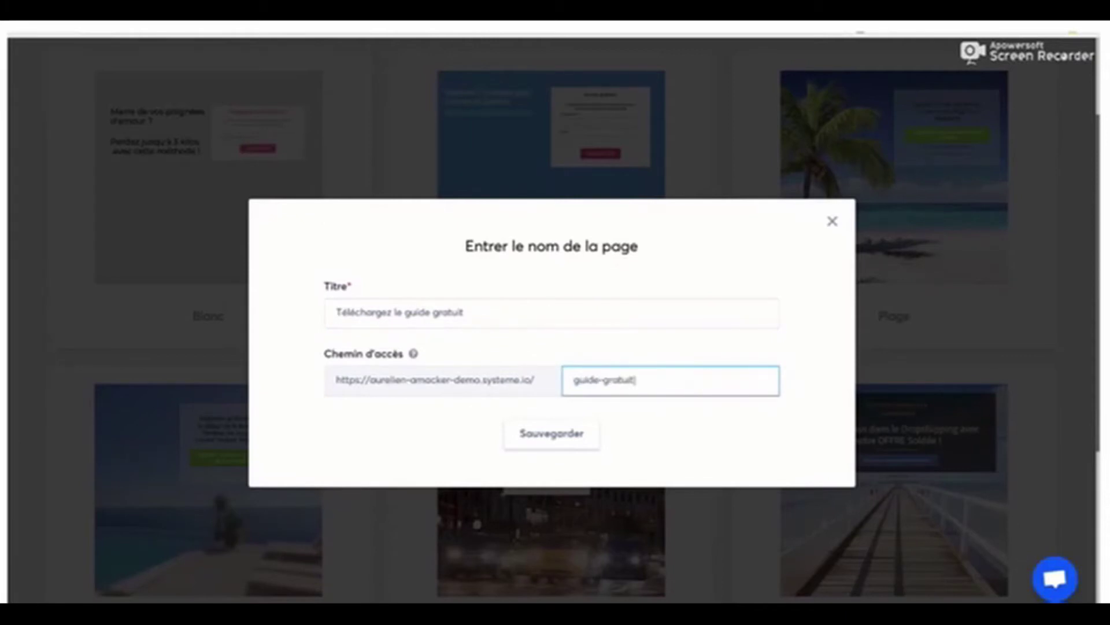
click(555, 435)
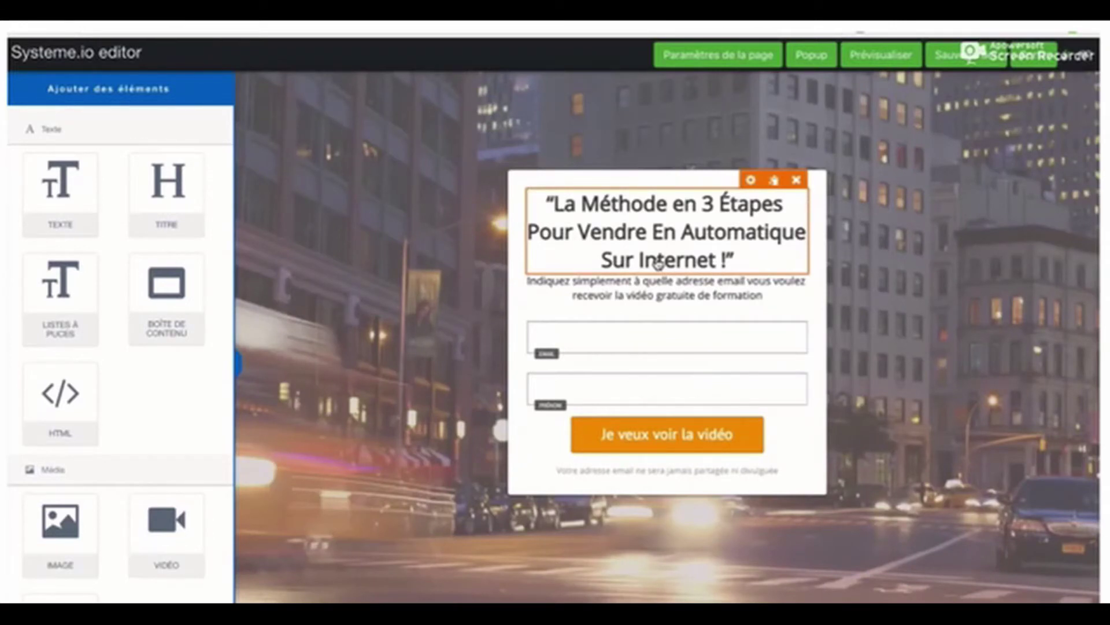
- Rewrite the end of the page headline after "Pour" so that it reads "maigrir rapidement !"
click(580, 232)
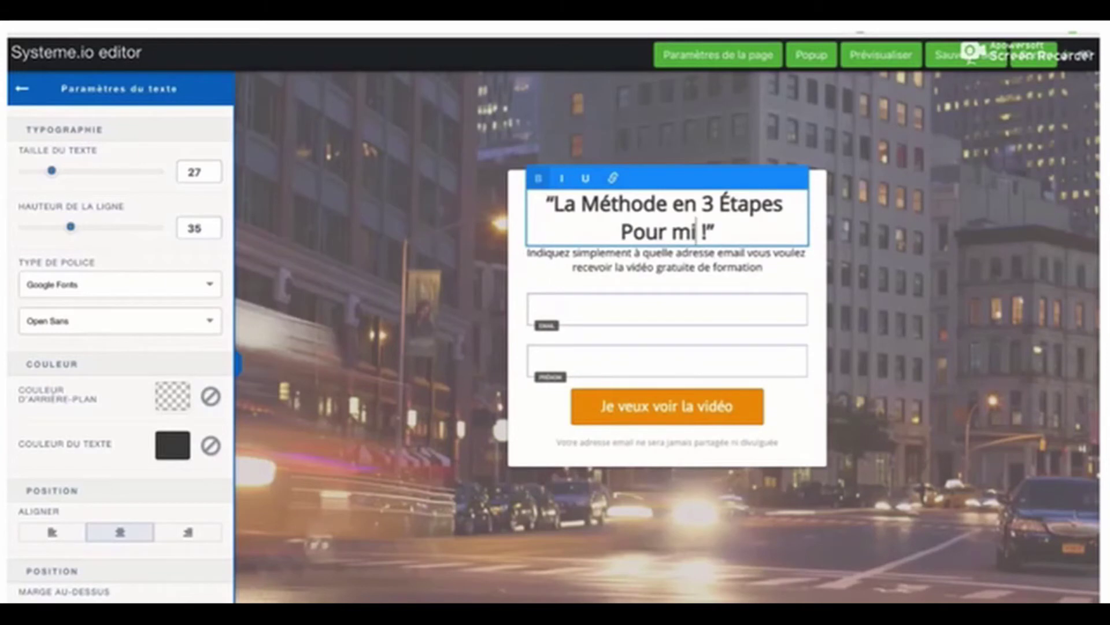
key(BackSpace)
text(ag !”)
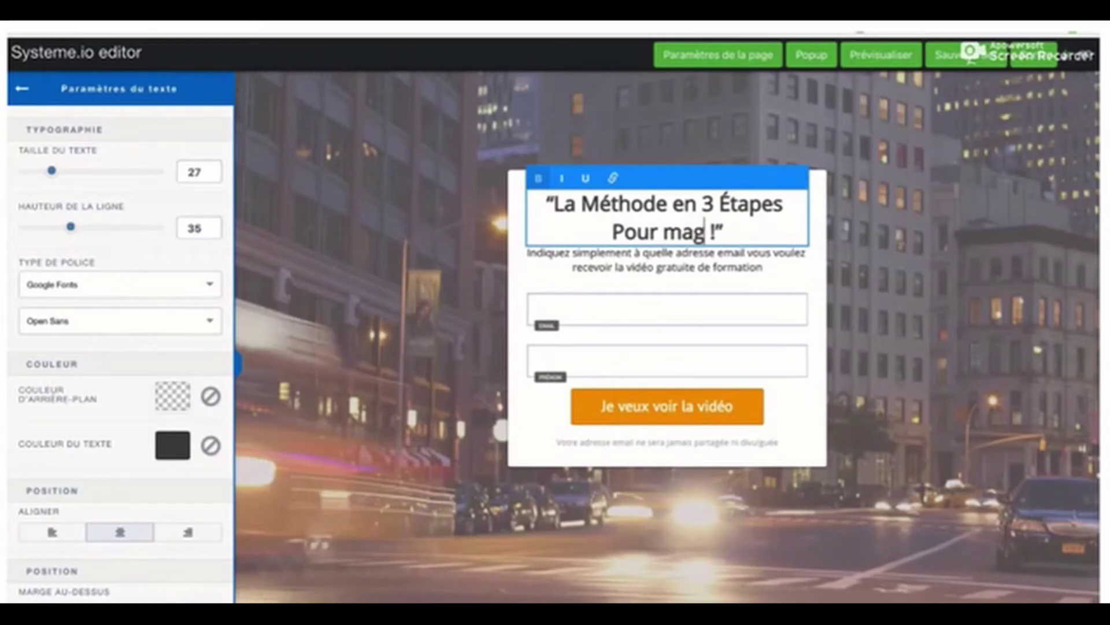
key(BackSpace)
text(igrir)
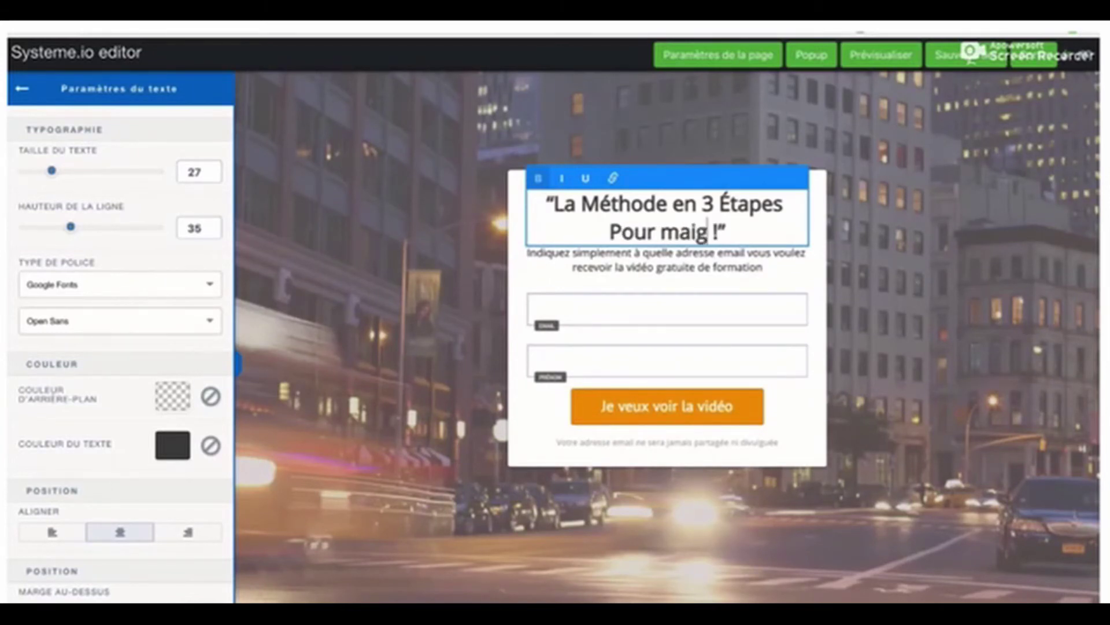
text( rapidement)
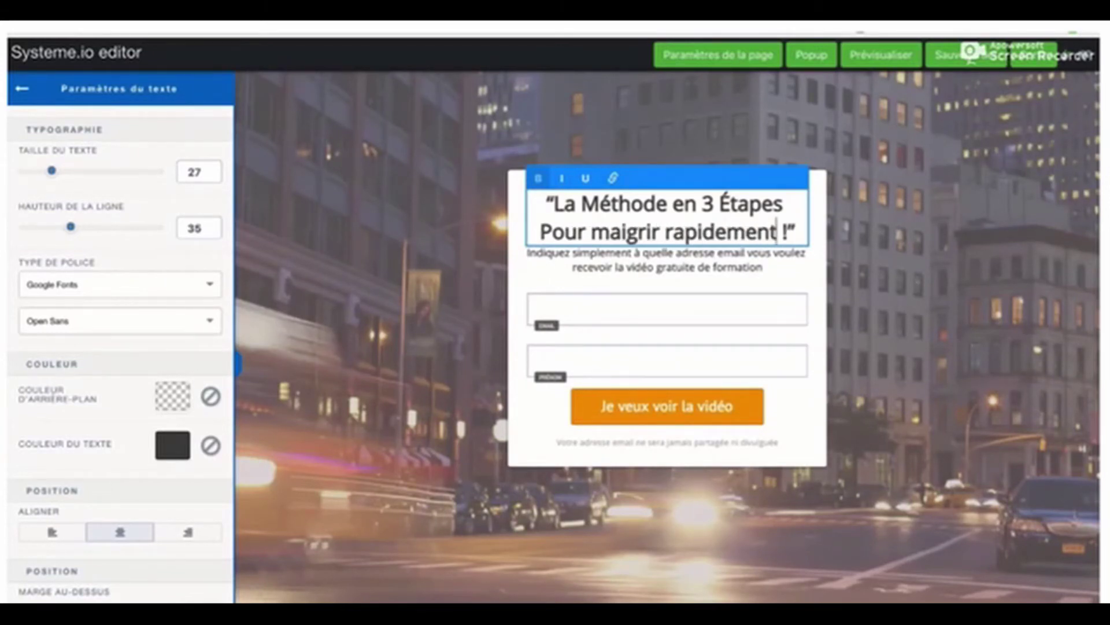
- Lowercase the initials of "pour", "méthode" and "étapes" in the page headline
key(ctrl+Left)
key(ctrl+Left)
key(ctrl+Left)
key(Delete)
text(p)
key(BackSpace)
text(m)
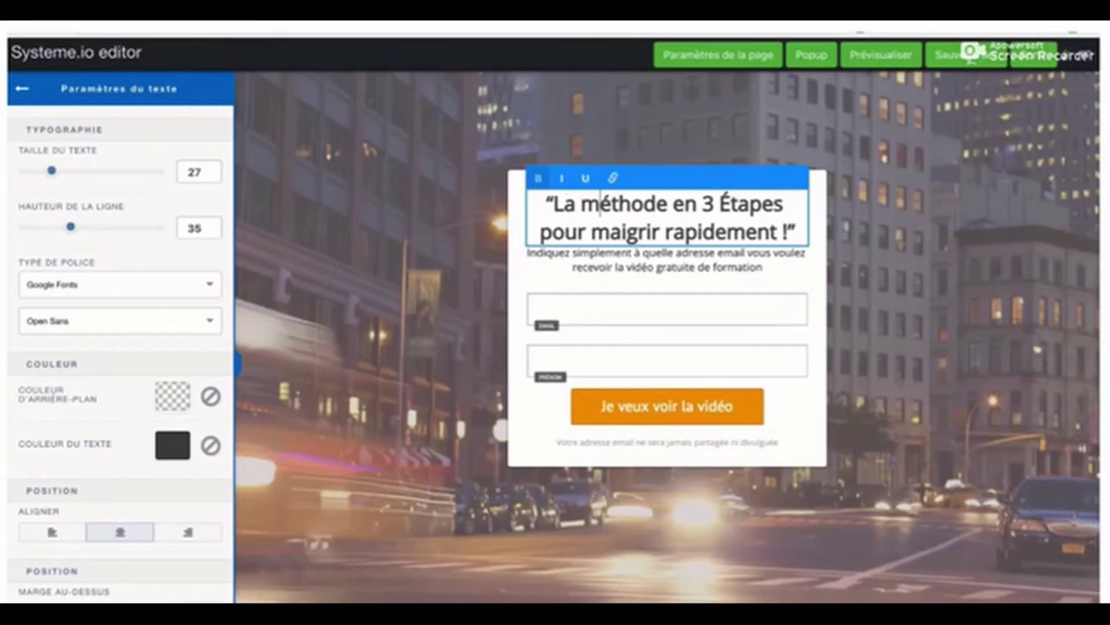
click(732, 208)
key(BackSpace)
text(é)
click(692, 265)
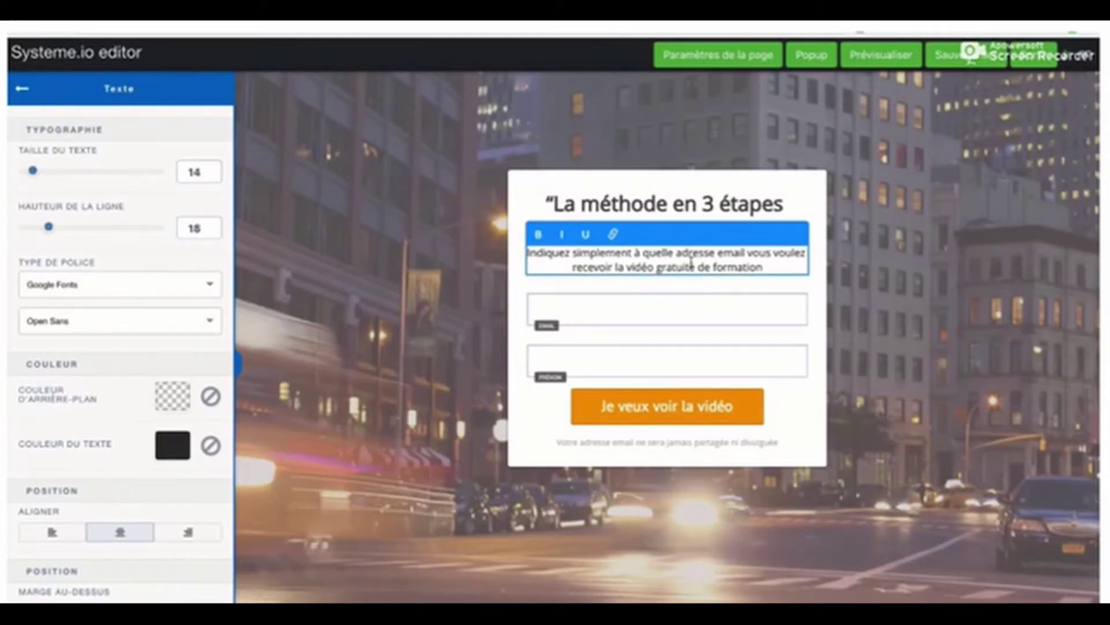
- Delete the first-name (Prénom) field from the opt-in form
click(841, 307)
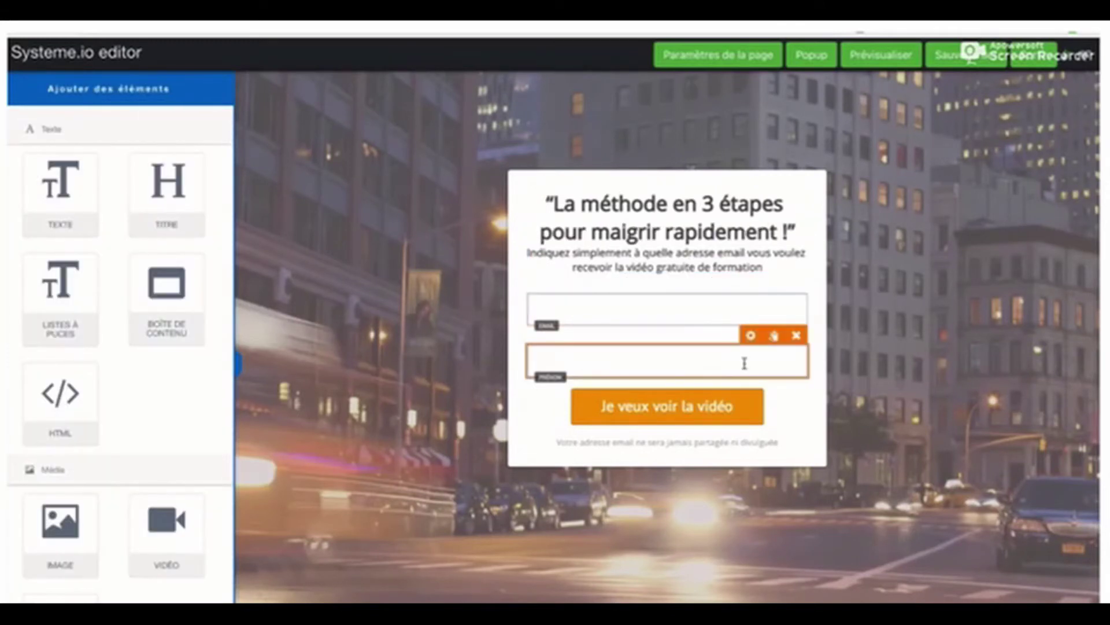
click(796, 335)
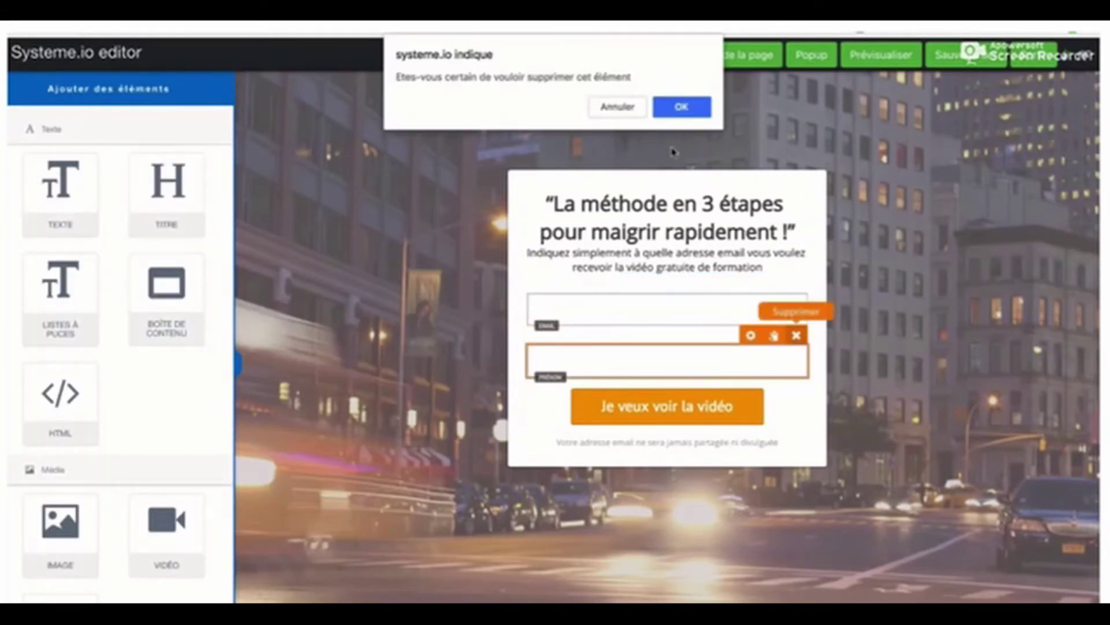
click(681, 106)
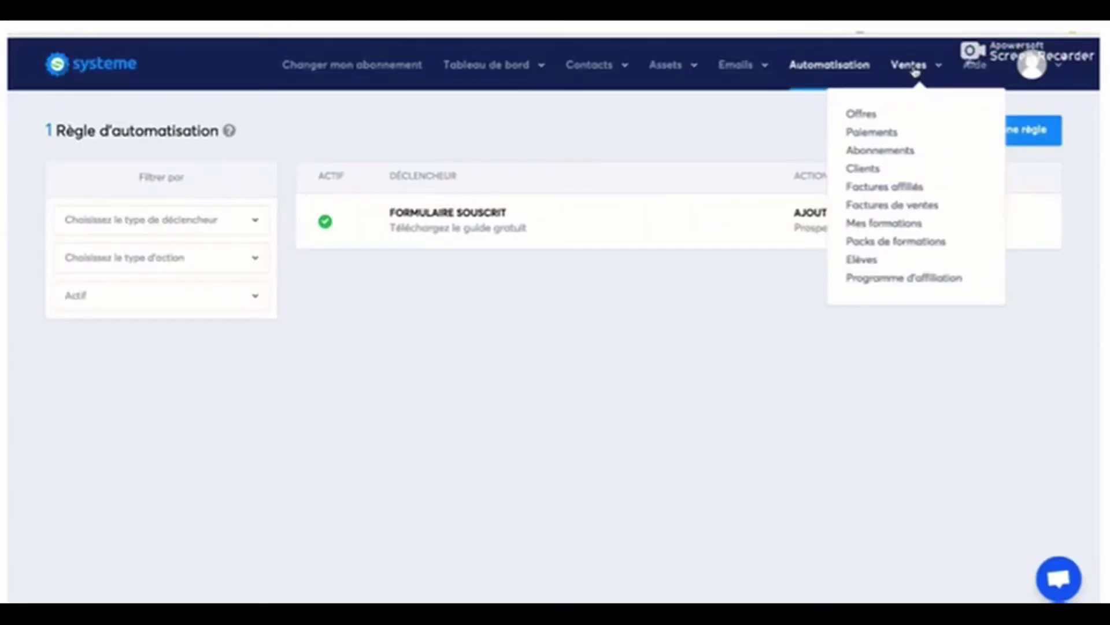
- Create and save a new course named "Maigrir en 31 jours", using the same text as its description
click(884, 223)
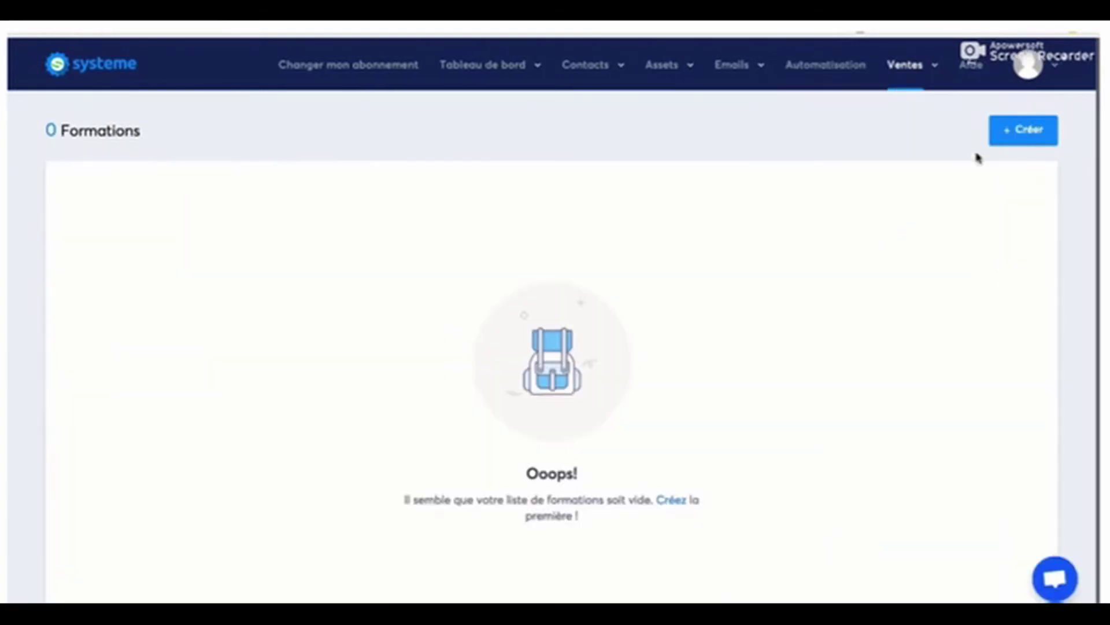
click(1021, 130)
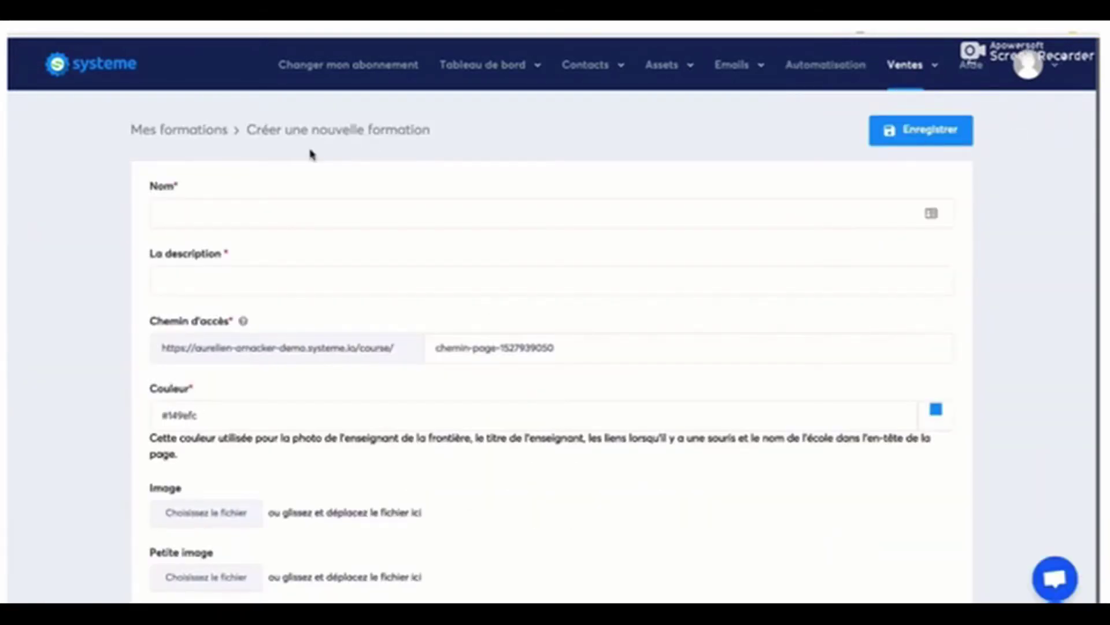
click(185, 214)
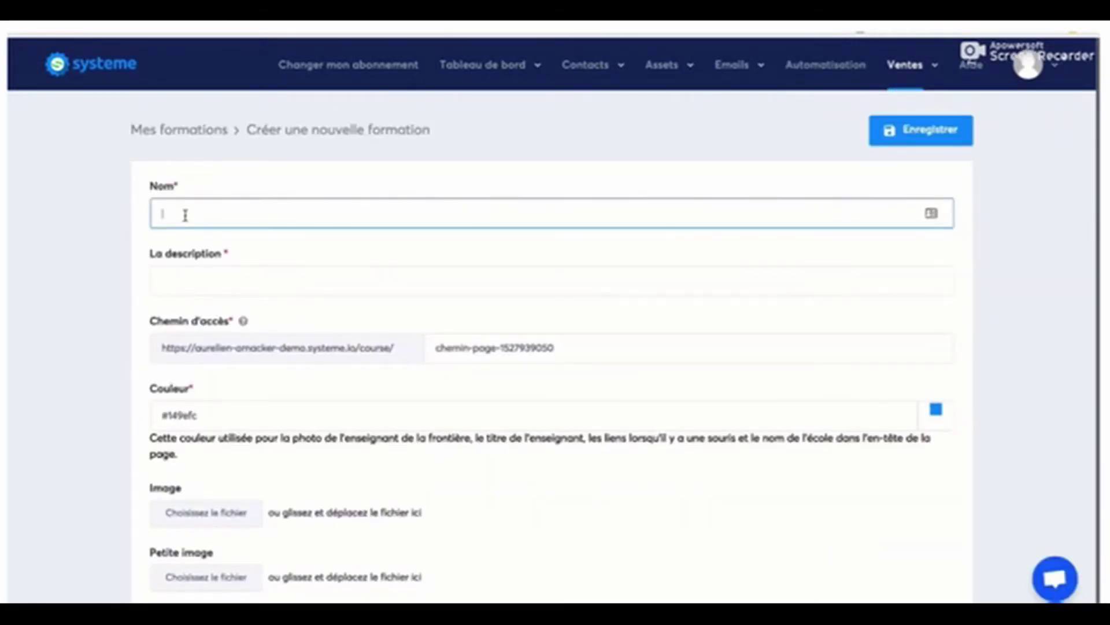
text(Moi)
drag(253, 219, 156, 215)
key(ctrl+c)
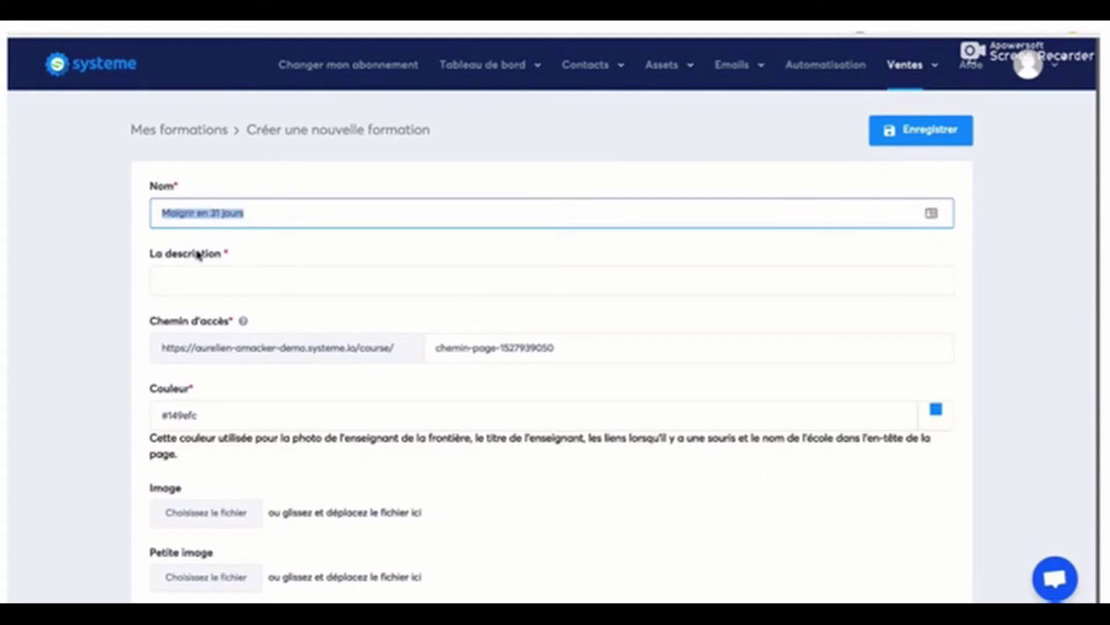
click(184, 270)
key(ctrl+v)
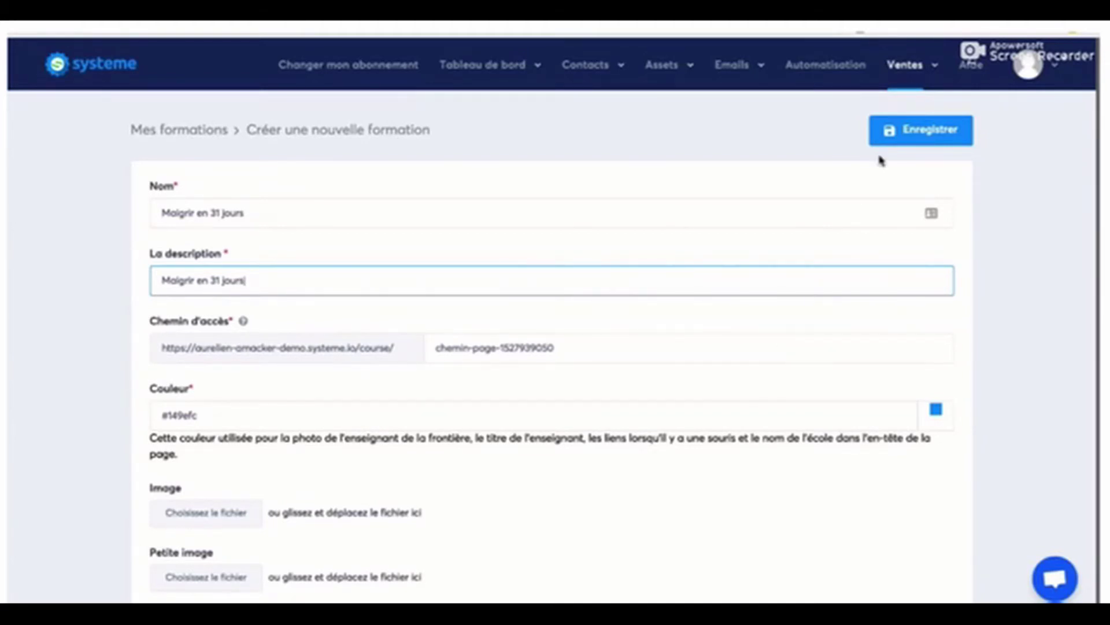
click(931, 132)
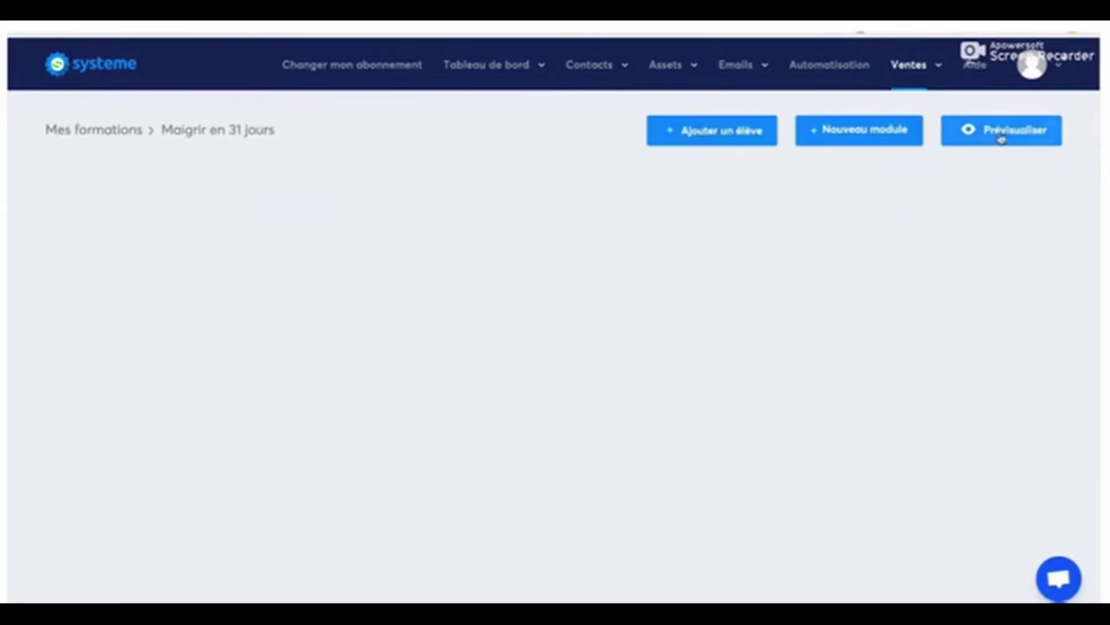
- Add a module named "Module 1" to the course
click(872, 133)
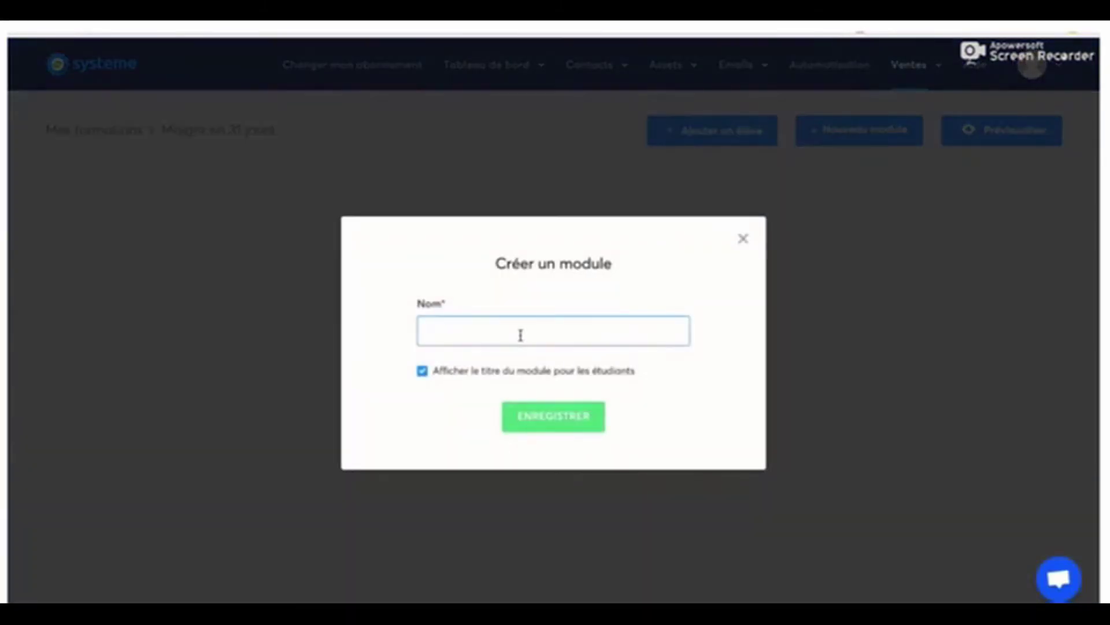
text(Module 1)
click(543, 417)
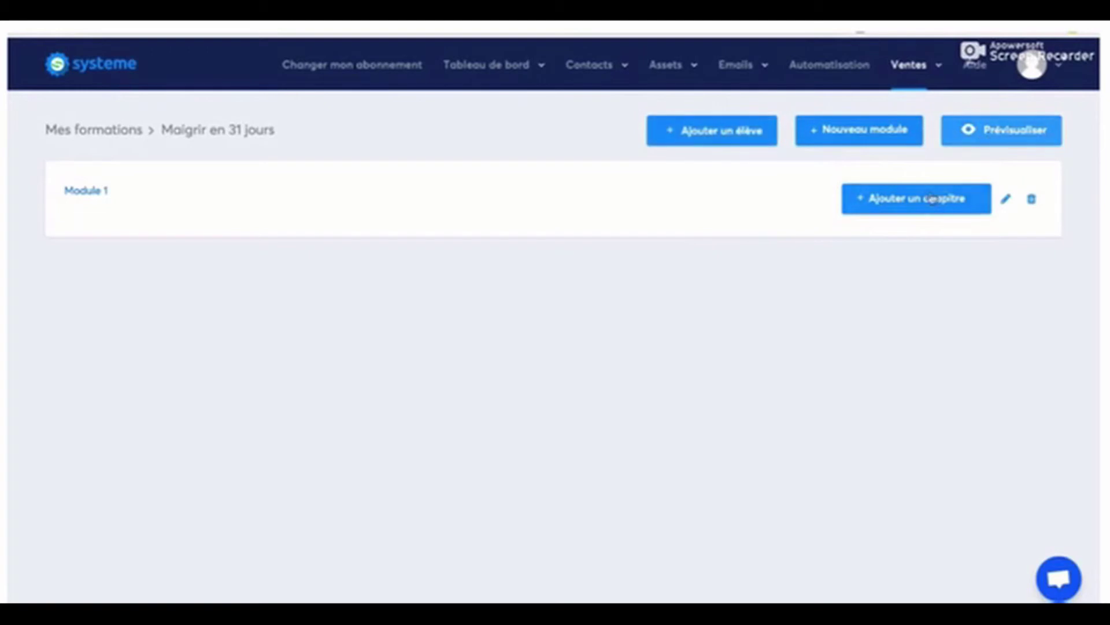
- Add a video-type chapter named "Chapitre 1" to Module 1
click(915, 200)
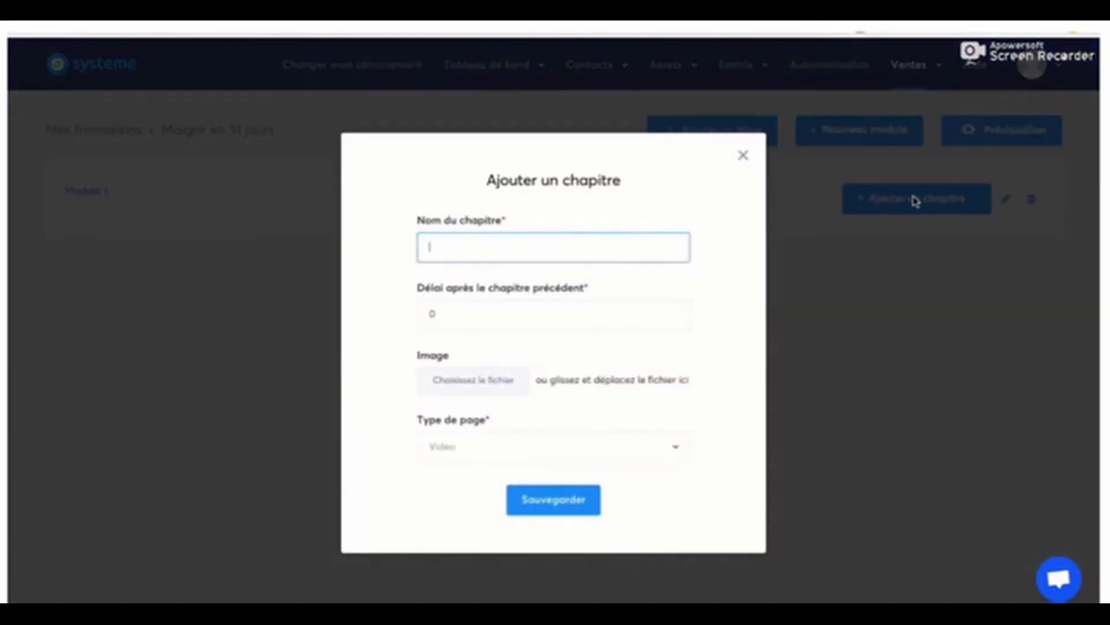
text(Chapitre 1)
click(526, 501)
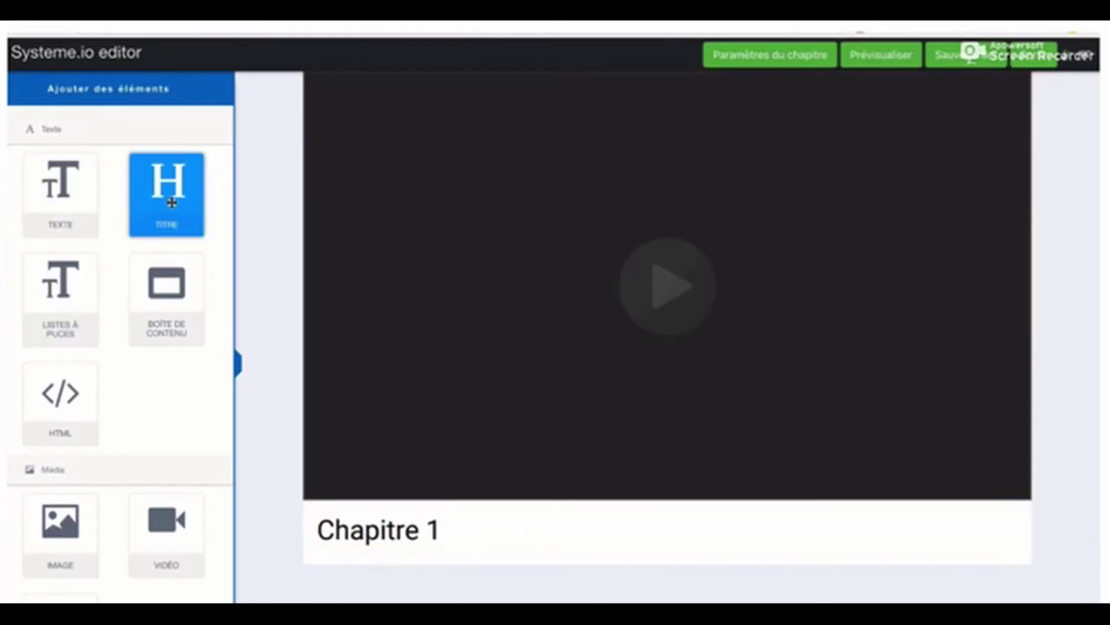
- Insert a title element above the chapter's video and change its text to "Chapitre 1"
drag(171, 202, 445, 73)
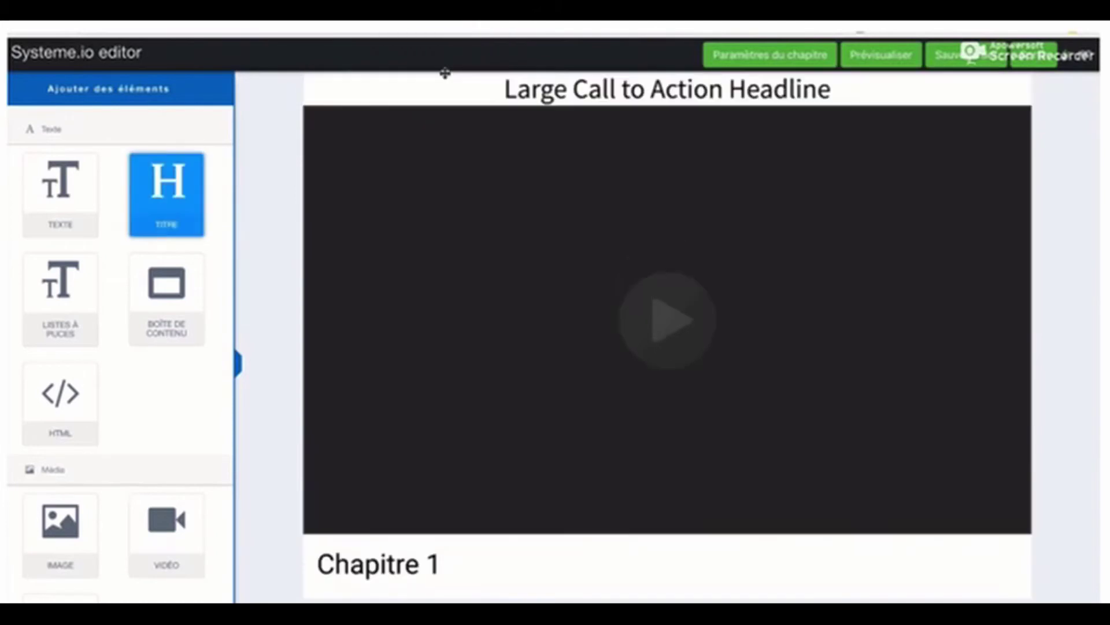
click(712, 97)
drag(832, 90, 505, 89)
text(Chap)
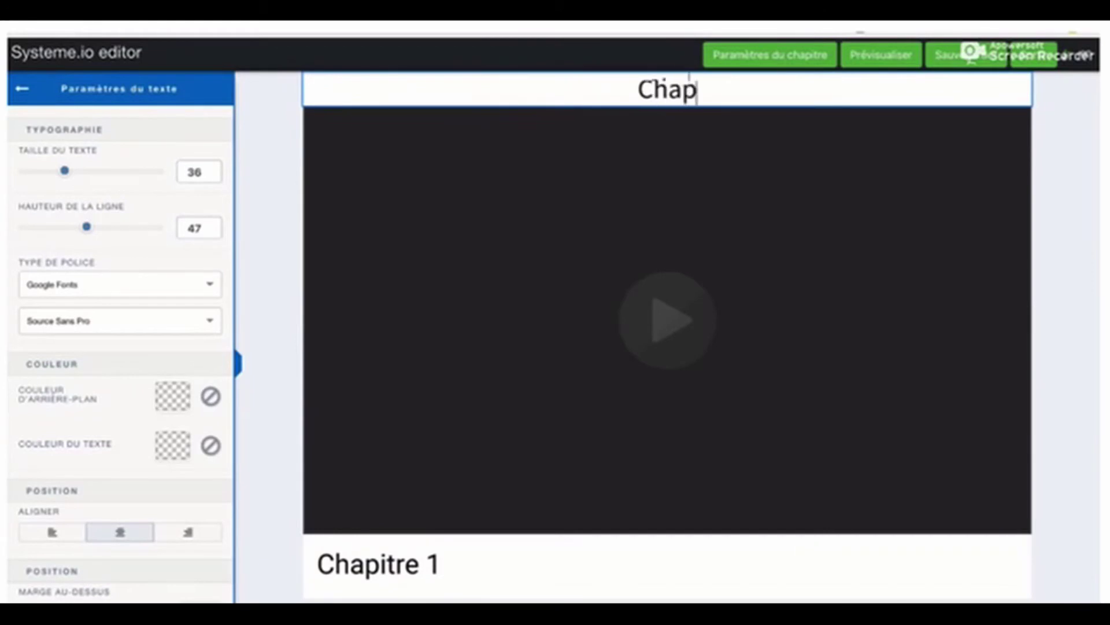
text(itre 1)
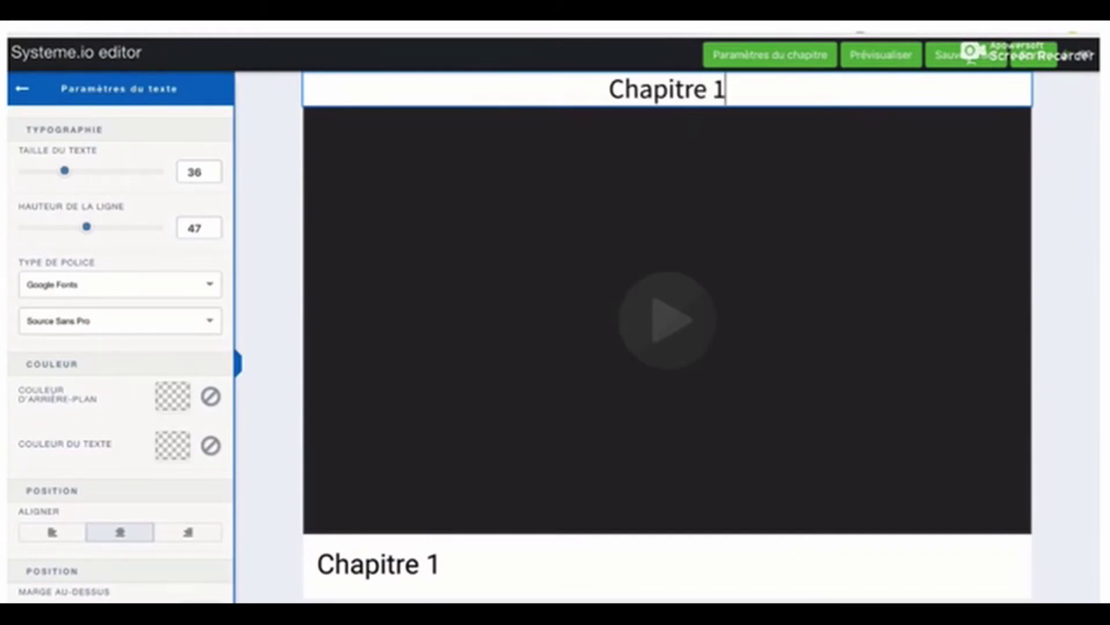
- Delete the original "Chapitre 1" heading below the video
click(1041, 216)
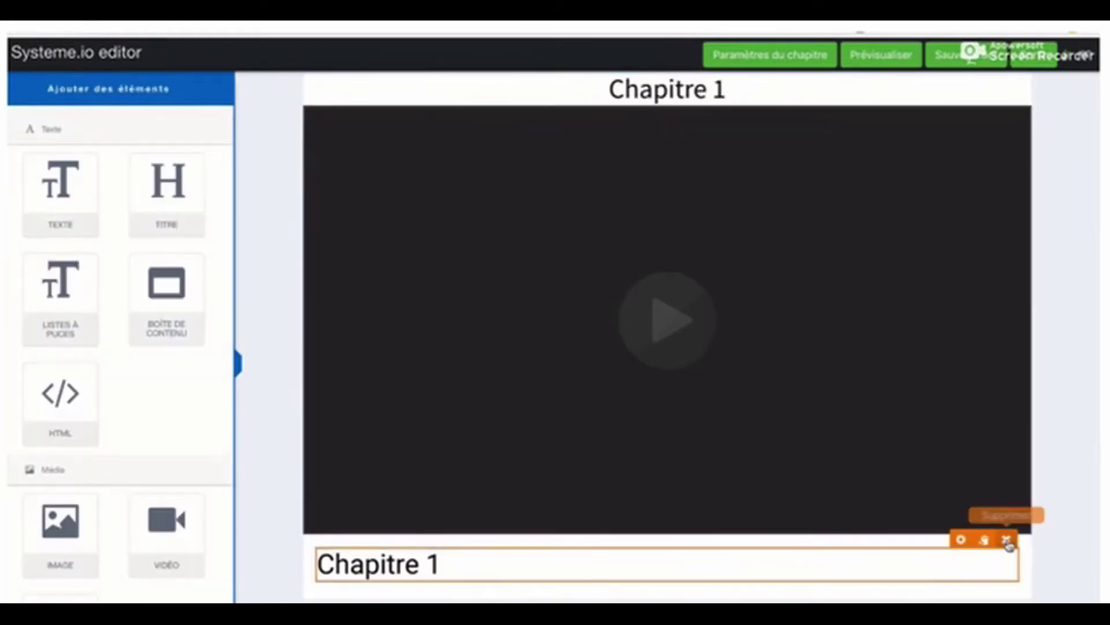
click(1007, 540)
click(691, 107)
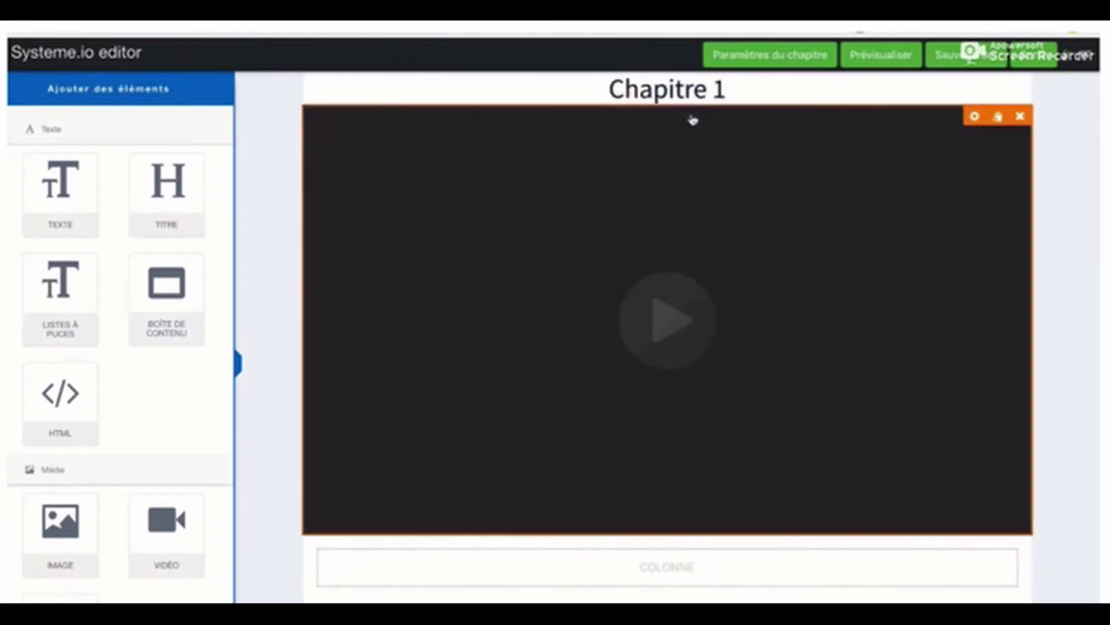
- Insert a content box into the empty column below the video
drag(62, 188, 59, 223)
scroll(64, 399, down, 5)
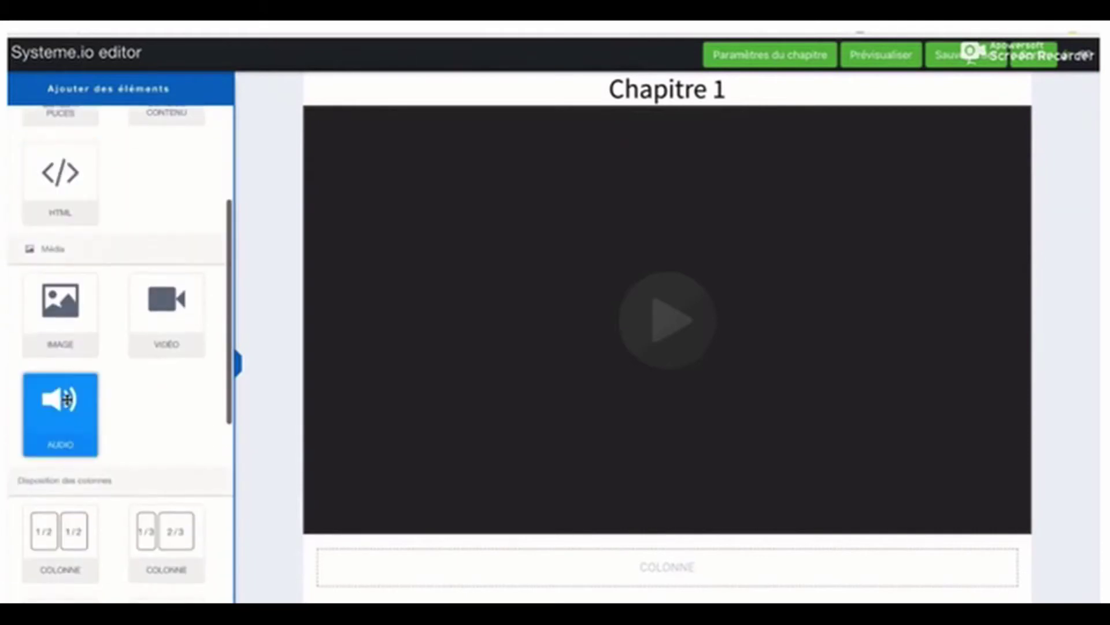
scroll(67, 399, down, 6)
scroll(67, 399, up, 10)
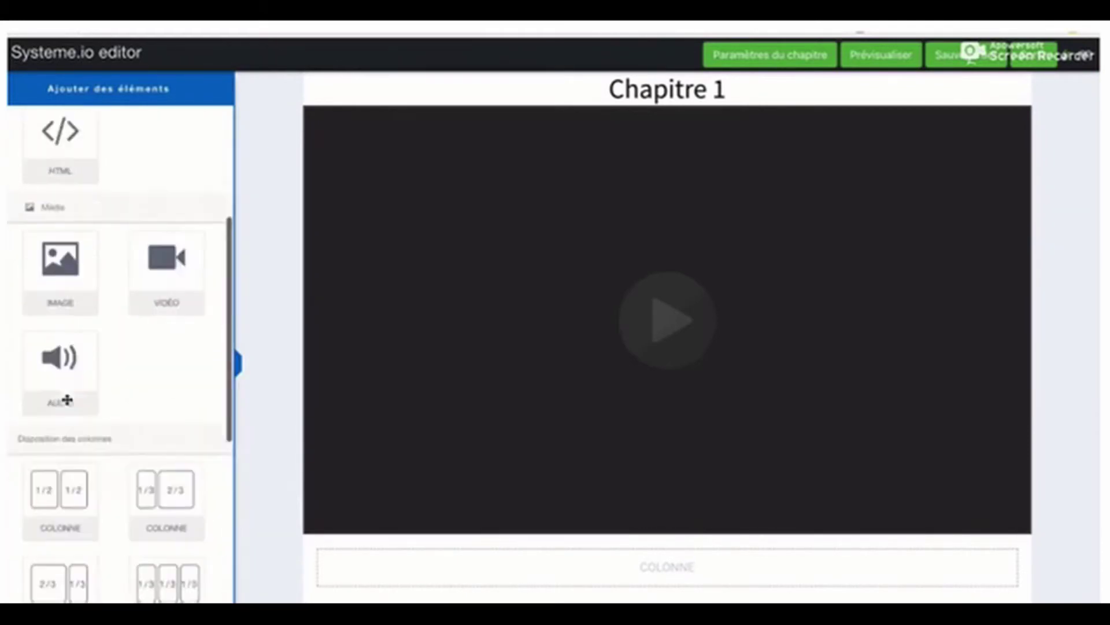
drag(171, 286, 387, 568)
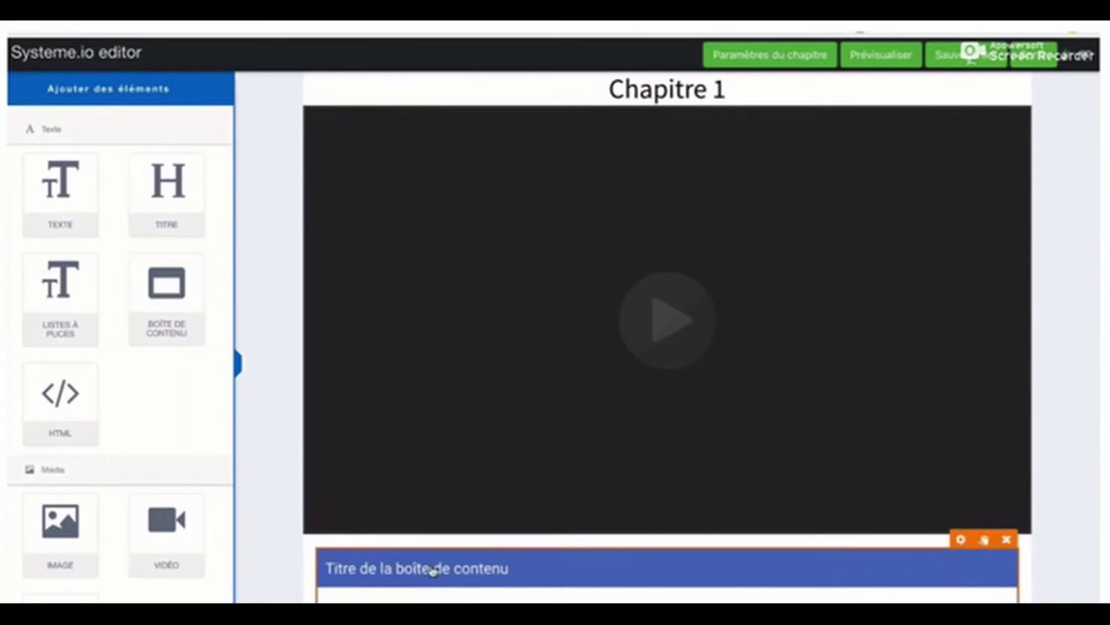
- Set the content box's header title to "Ressources", then save the chapter page and exit the editor
click(960, 538)
triple_click(186, 436)
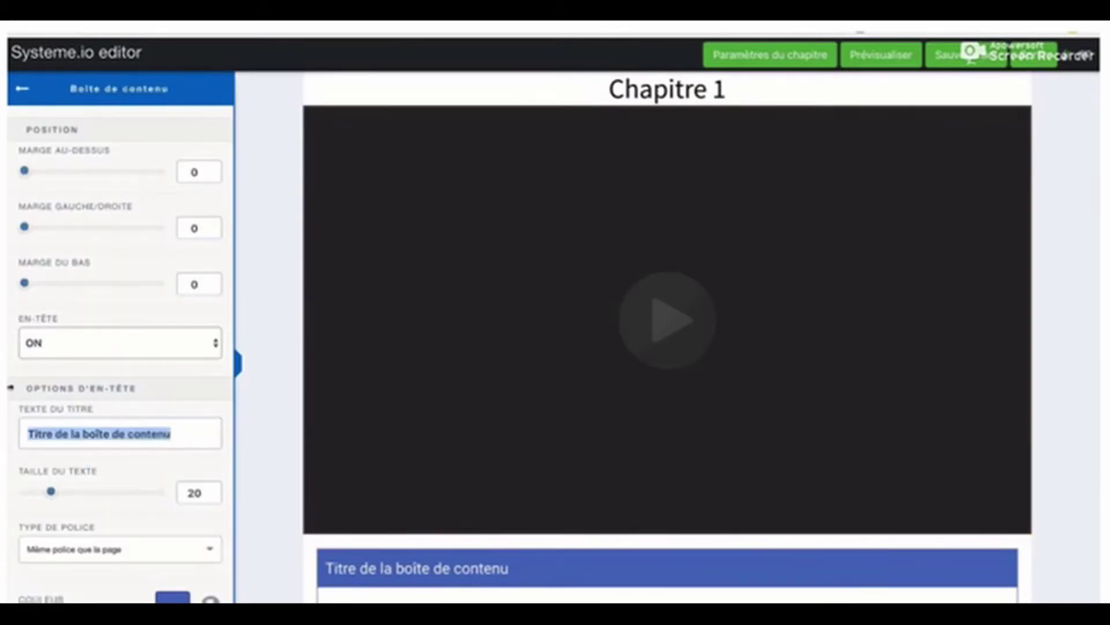
text(Ressources)
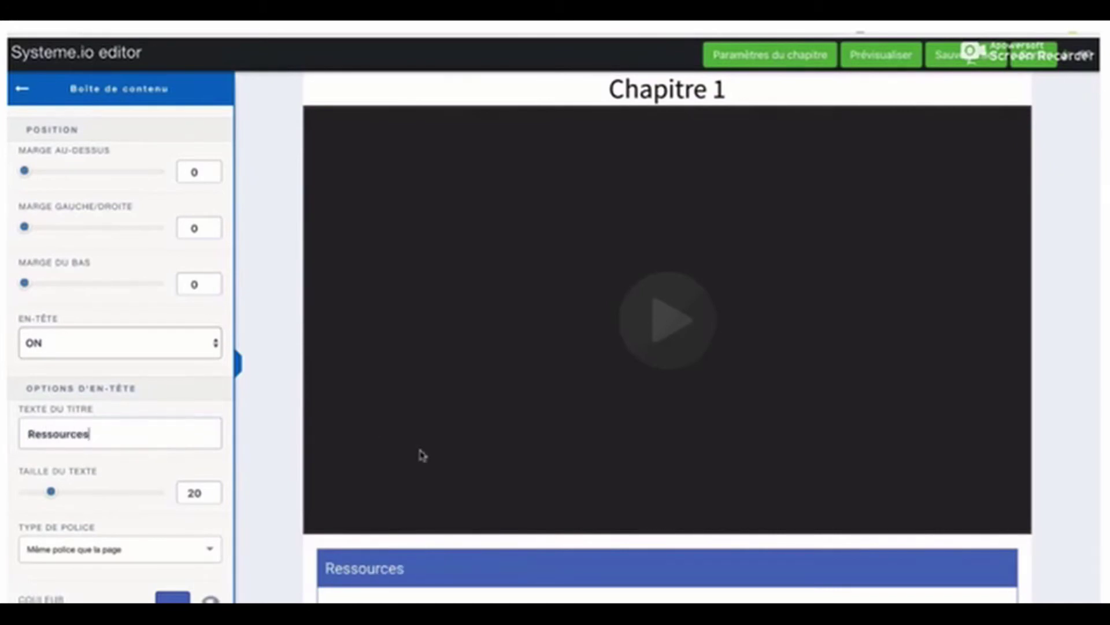
click(1063, 409)
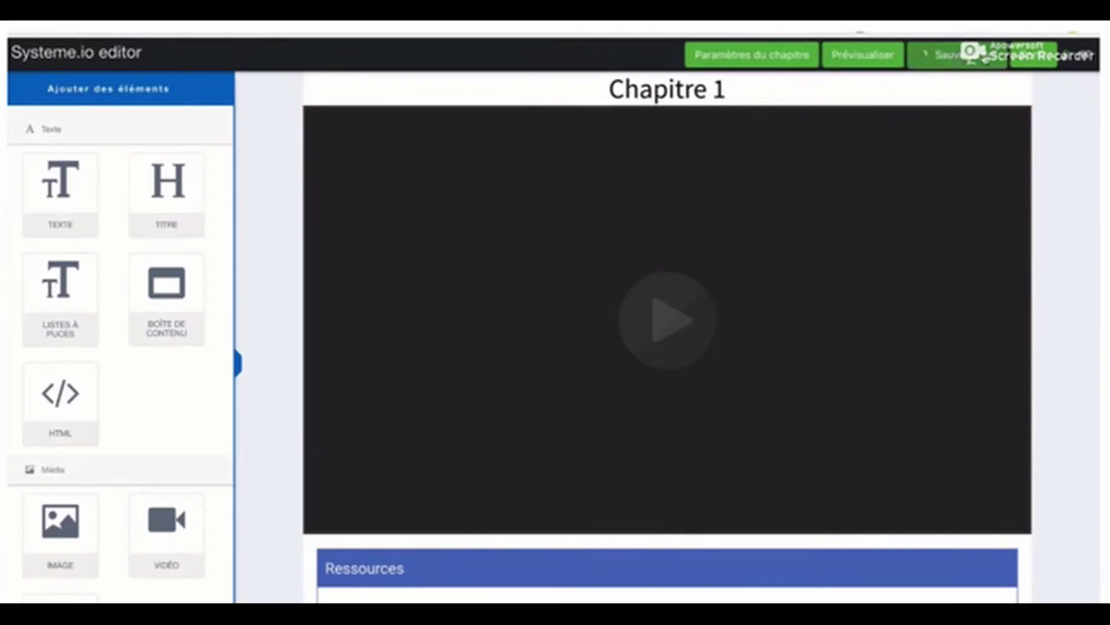
click(1033, 65)
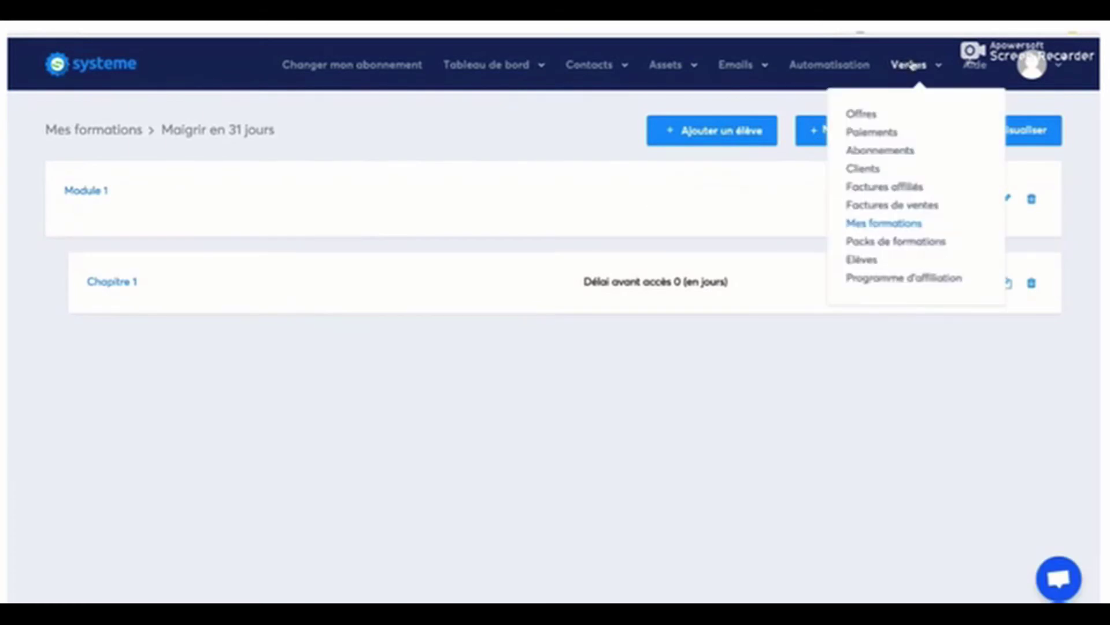
- Start a new sales page from the "Page de vente texte" template
mouse_move(503, 113)
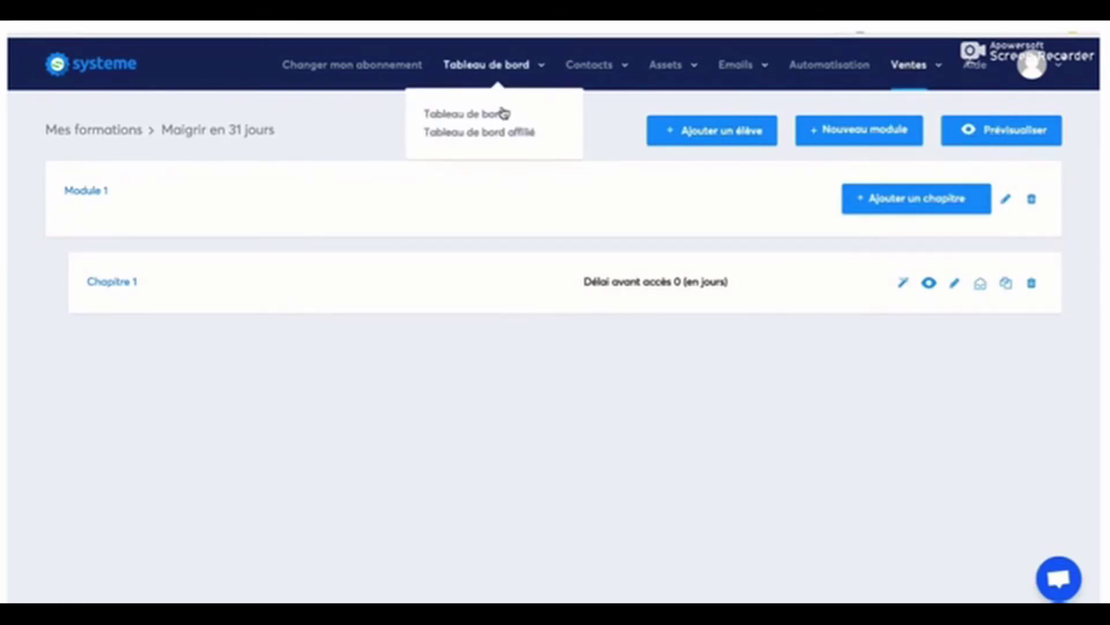
mouse_move(674, 75)
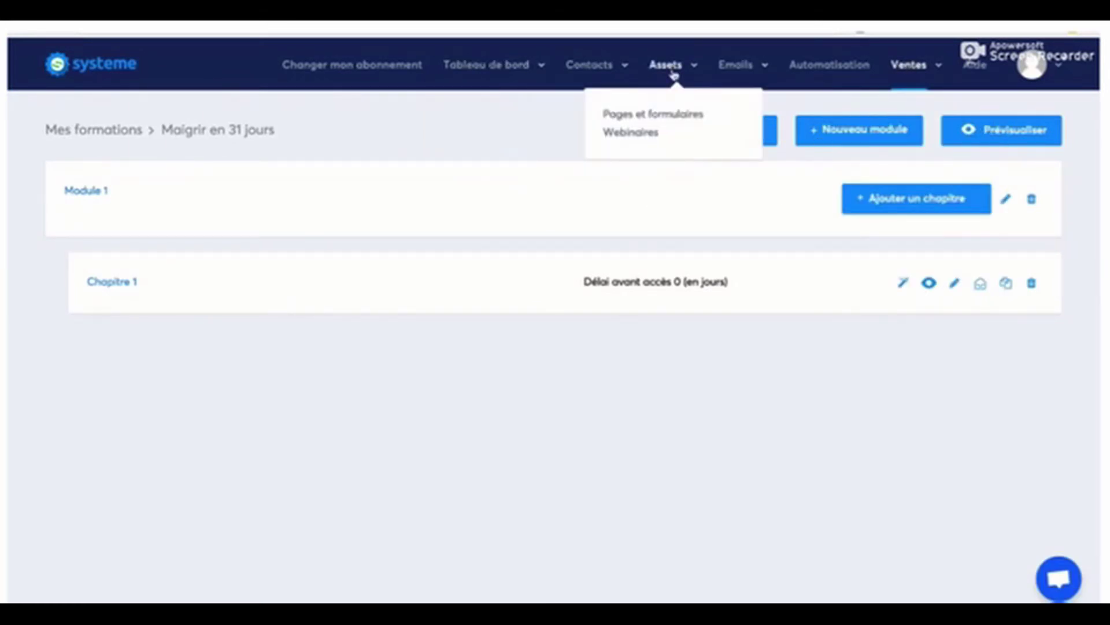
click(626, 120)
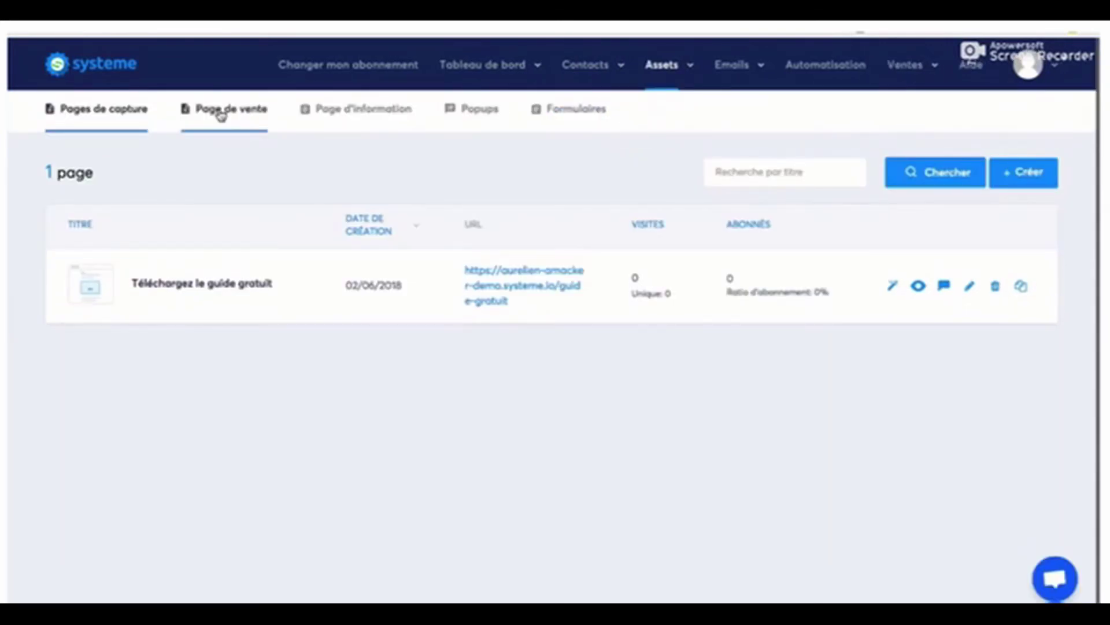
click(220, 115)
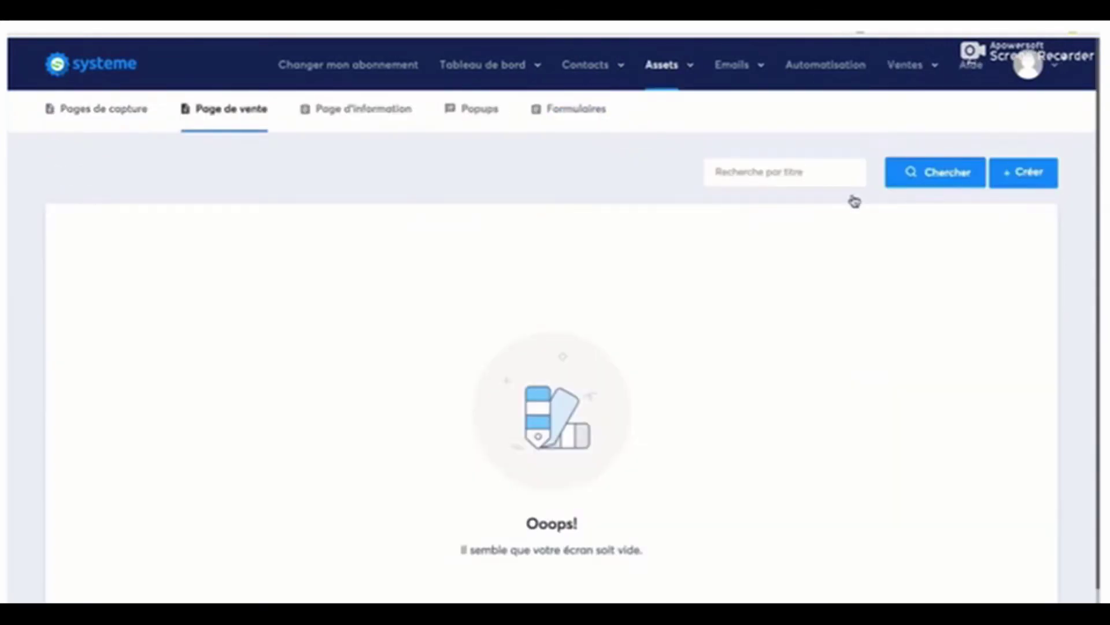
click(1032, 178)
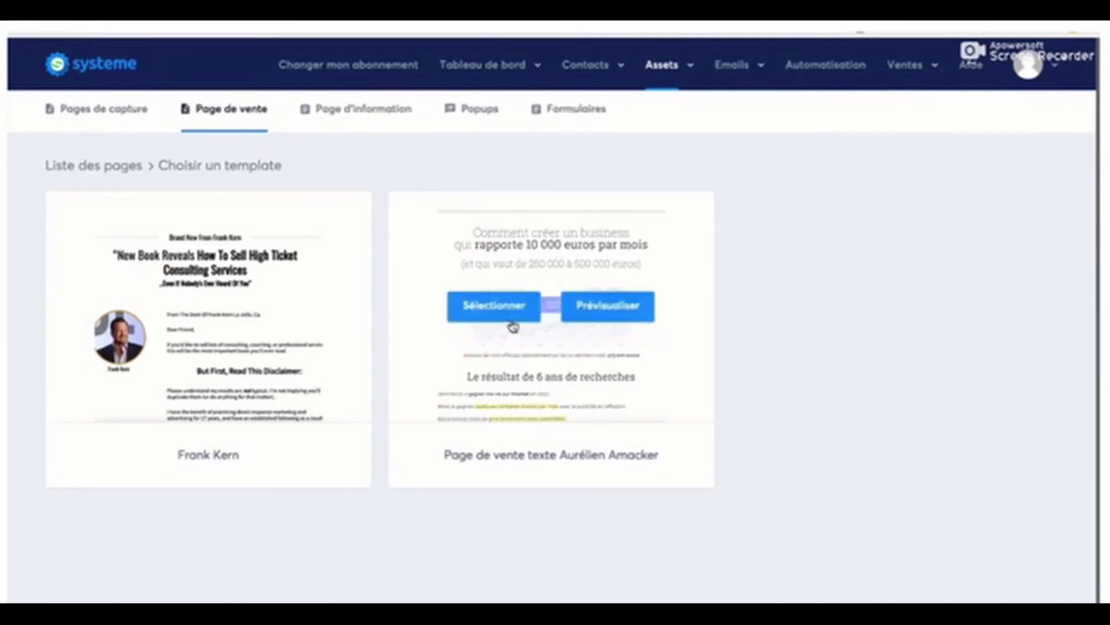
click(509, 306)
- Title the sales page "Maigrir en 31 jours", set its access path to "maigrir-31" and save it
text(Ma)
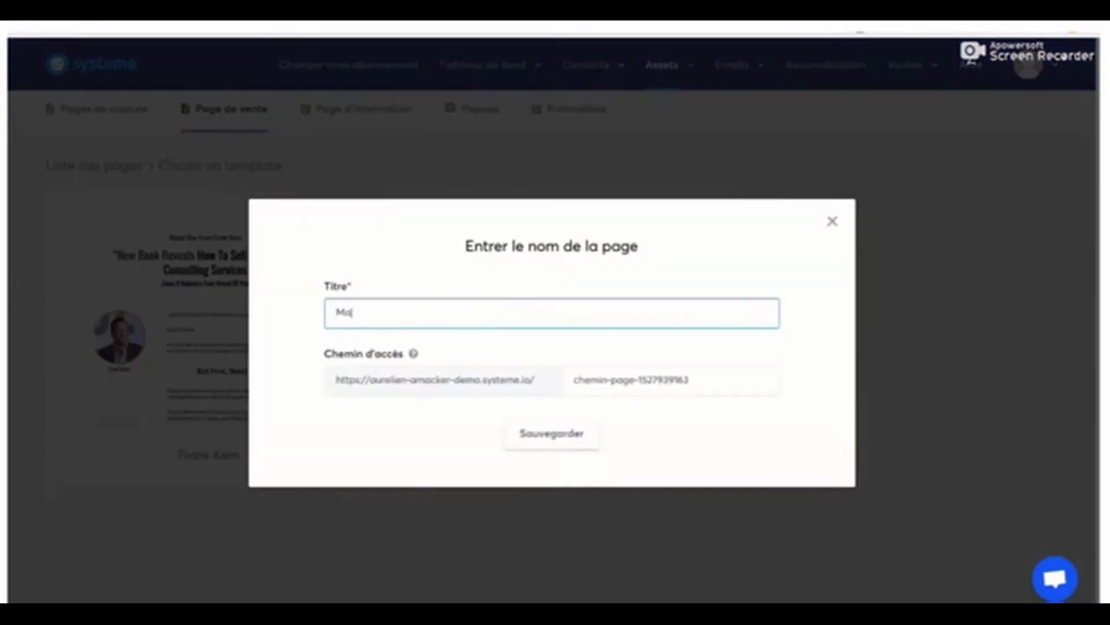
text(igrir en 31 jours)
drag(690, 380, 511, 373)
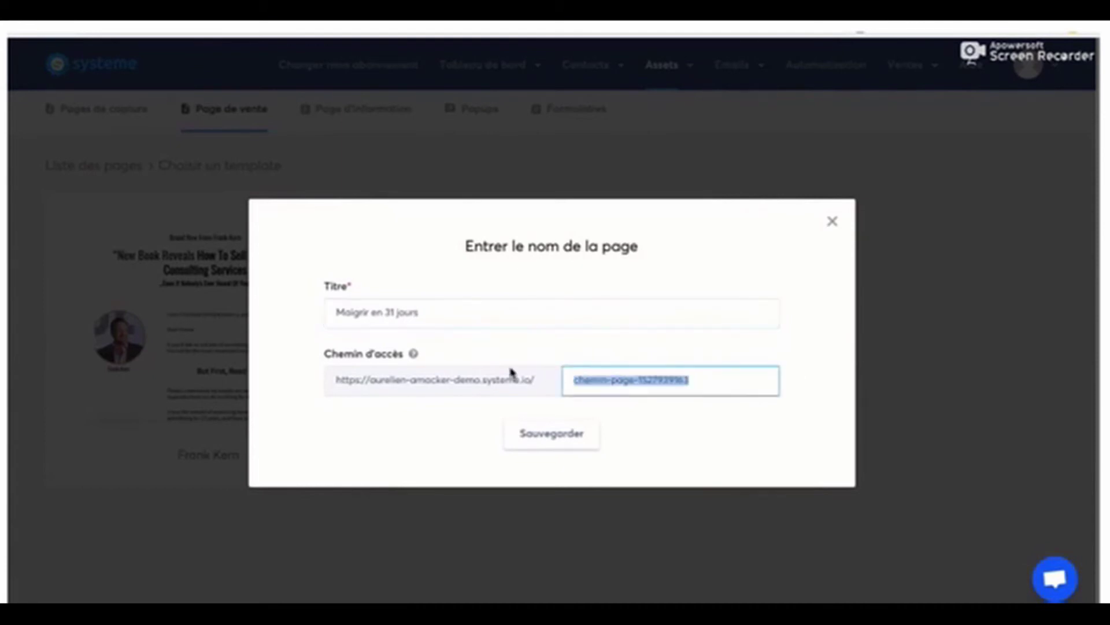
text(maul)
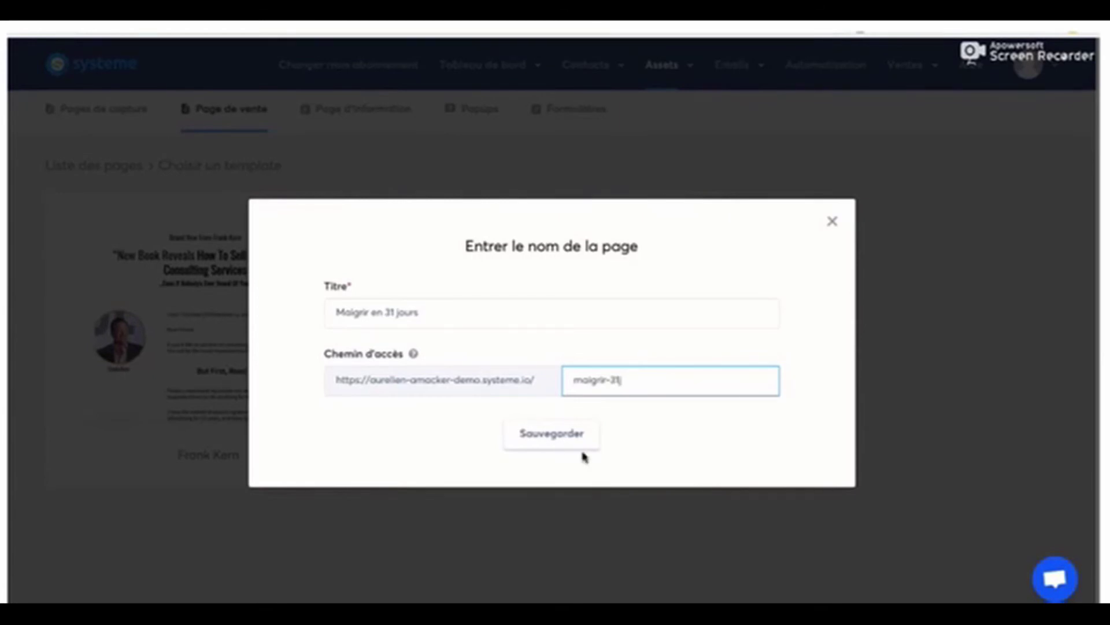
click(558, 435)
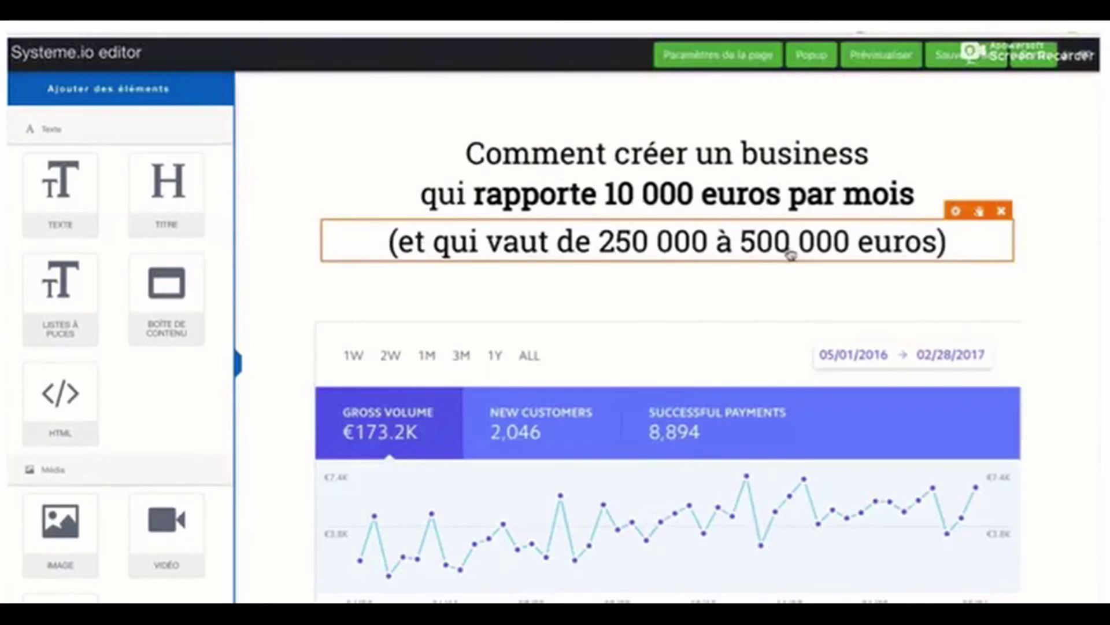
- Examine the template's sales copy, from the headline through the testimonials and method steps to the price section
scroll(969, 340, down, 10)
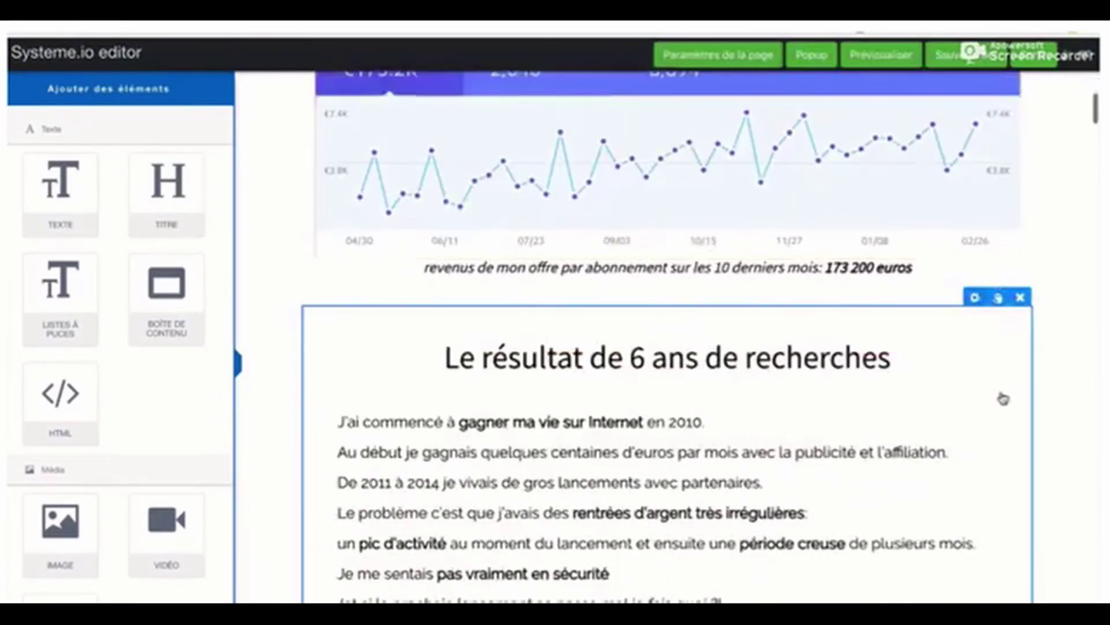
scroll(1004, 394, down, 15)
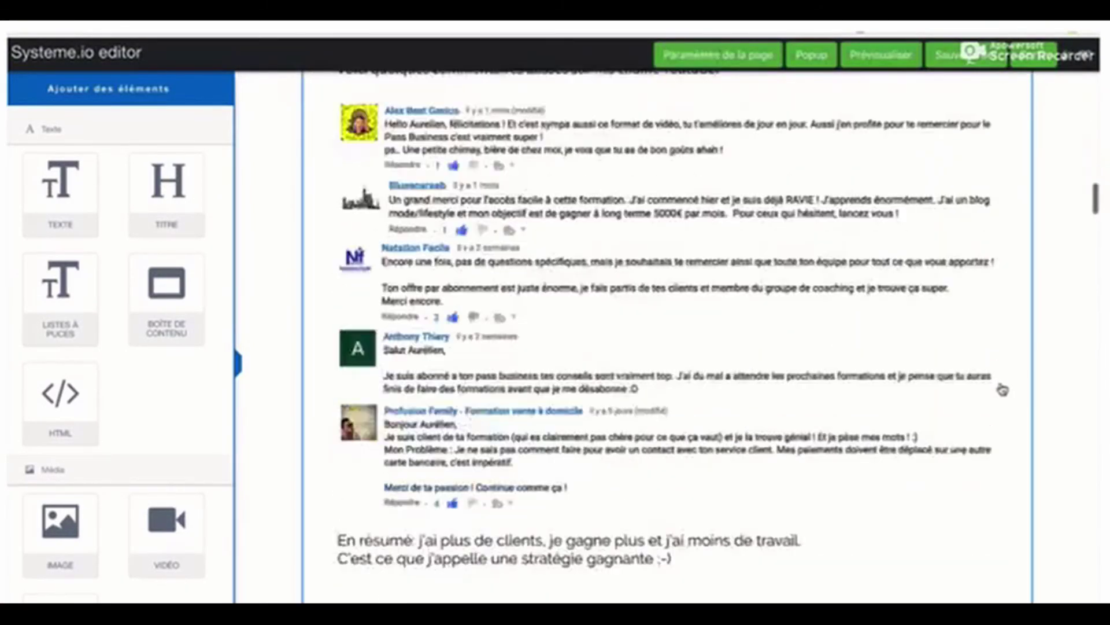
scroll(1004, 389, up, 2)
scroll(1003, 389, up, 20)
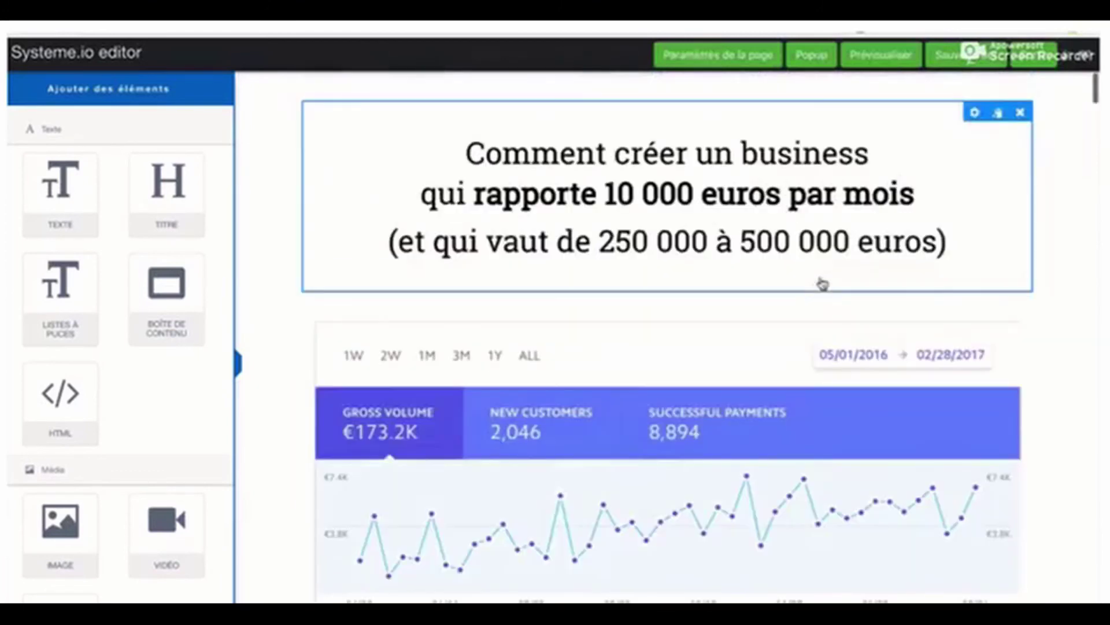
scroll(927, 427, down, 15)
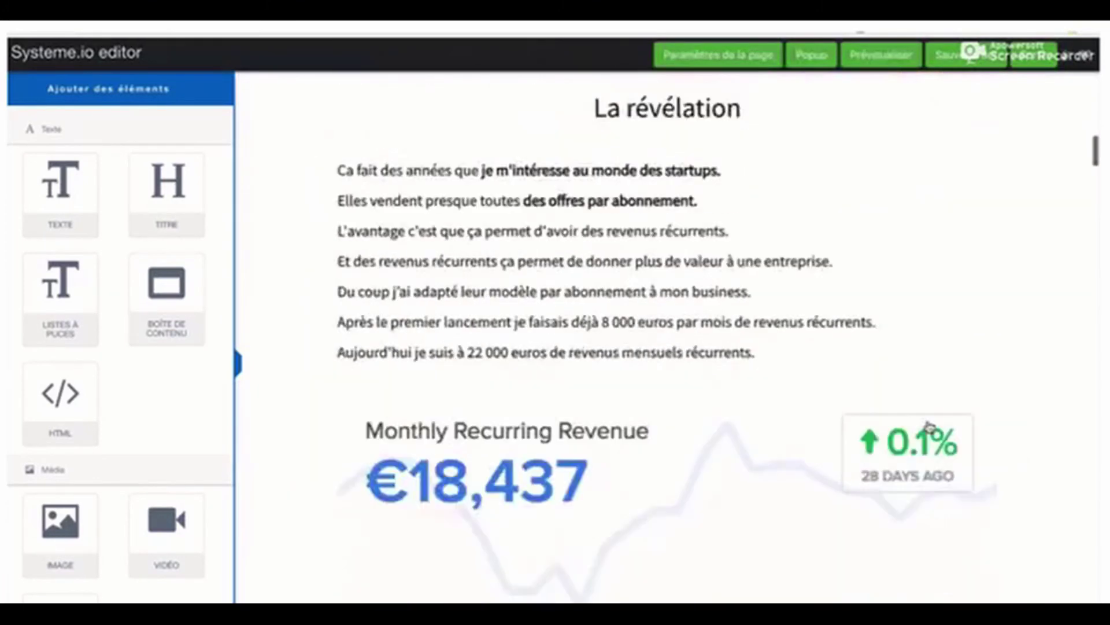
scroll(929, 426, down, 15)
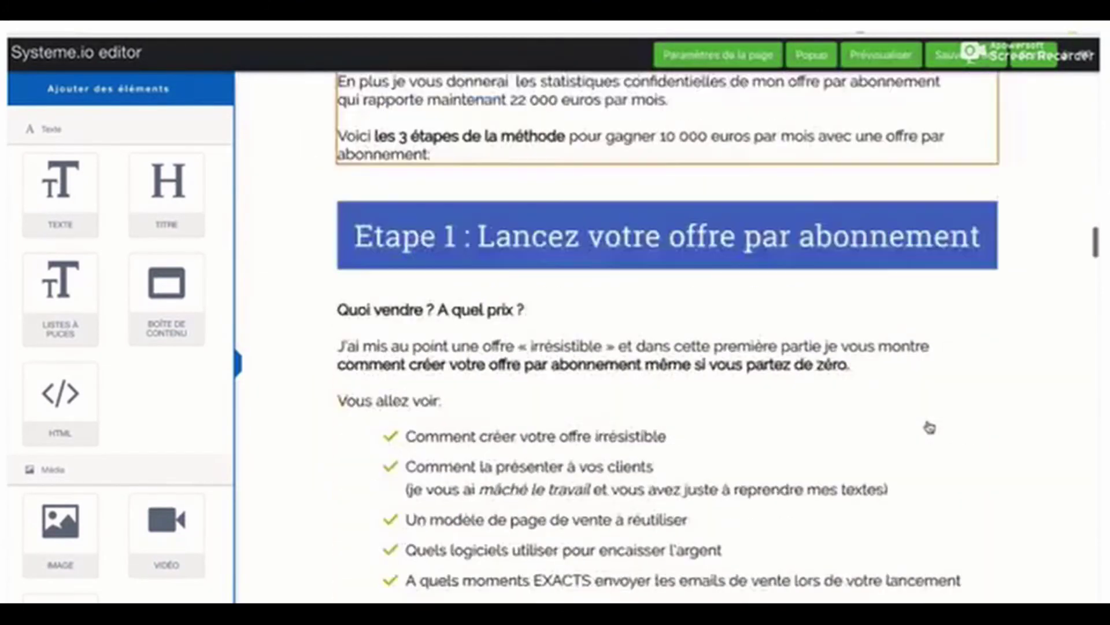
scroll(790, 390, down, 15)
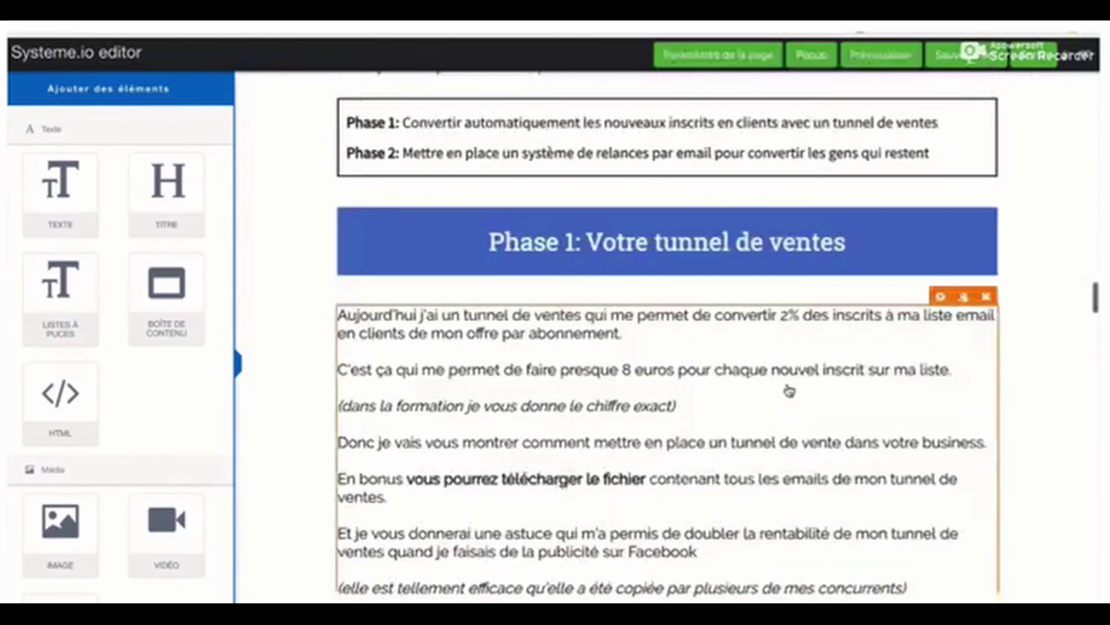
scroll(789, 391, down, 15)
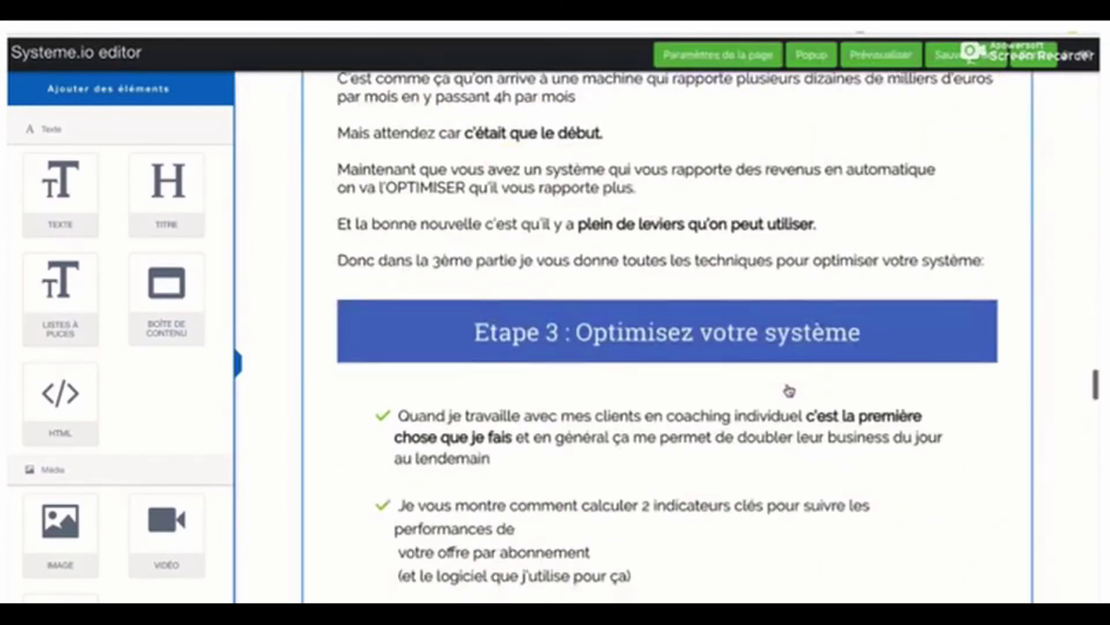
scroll(790, 391, down, 10)
scroll(789, 391, up, 20)
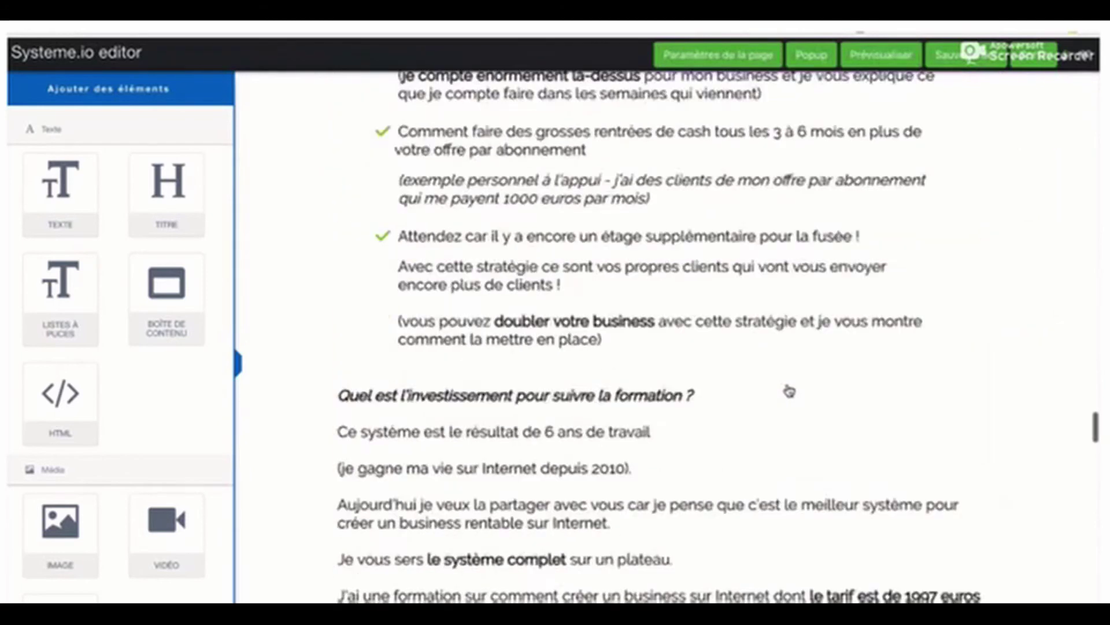
scroll(789, 391, up, 15)
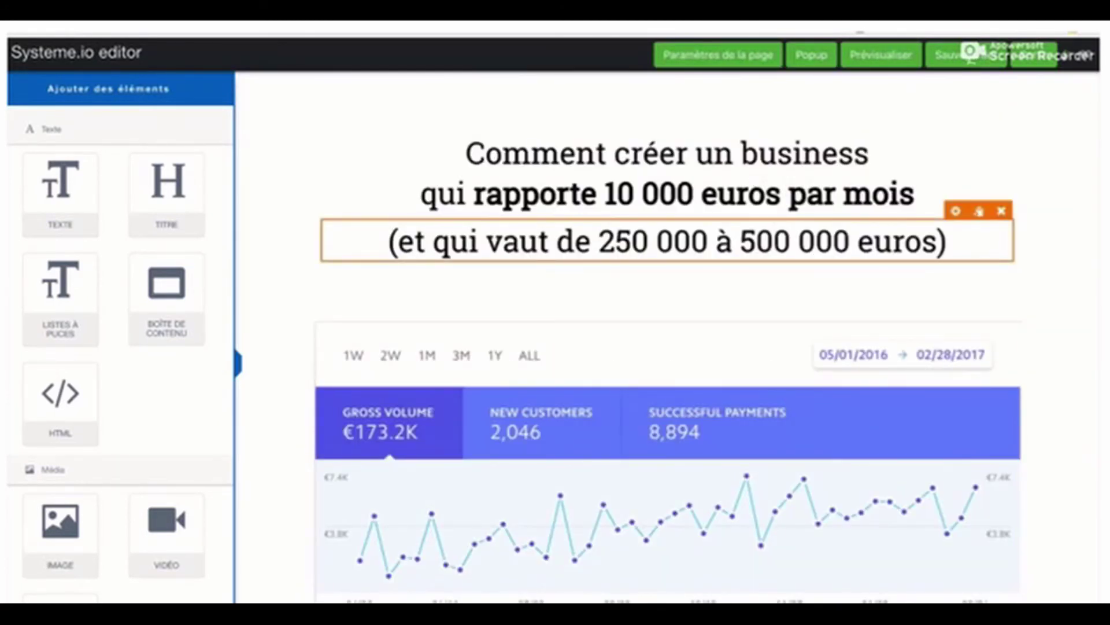
- Replace the sales page's main headline with "Comment maigrir en 31 jours"
click(666, 174)
key(ctrl+a)
text(Com)
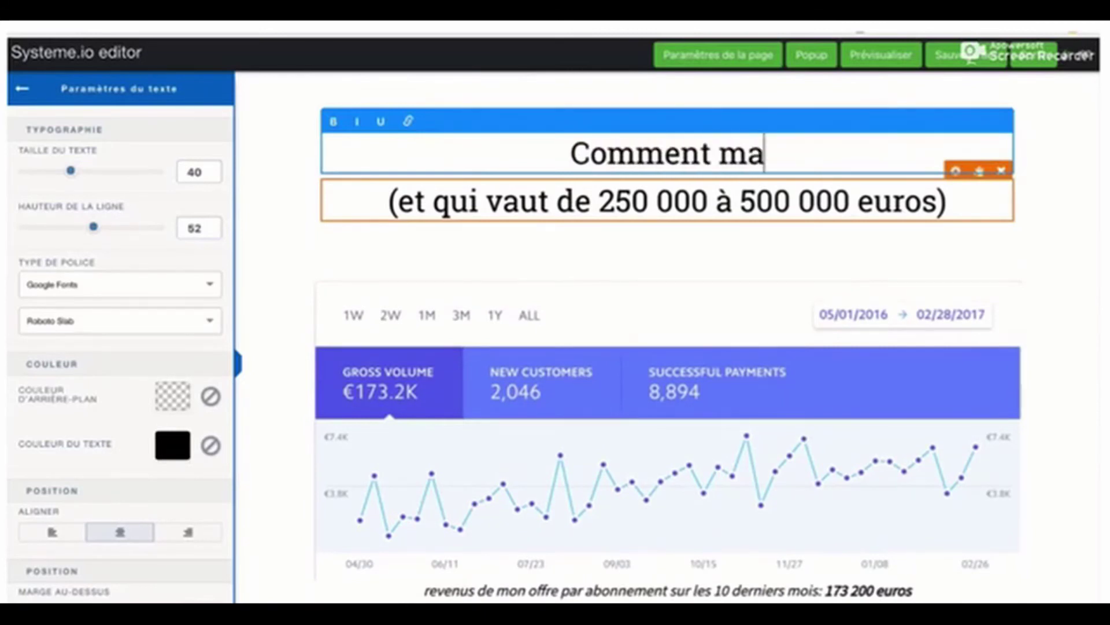
text(en)
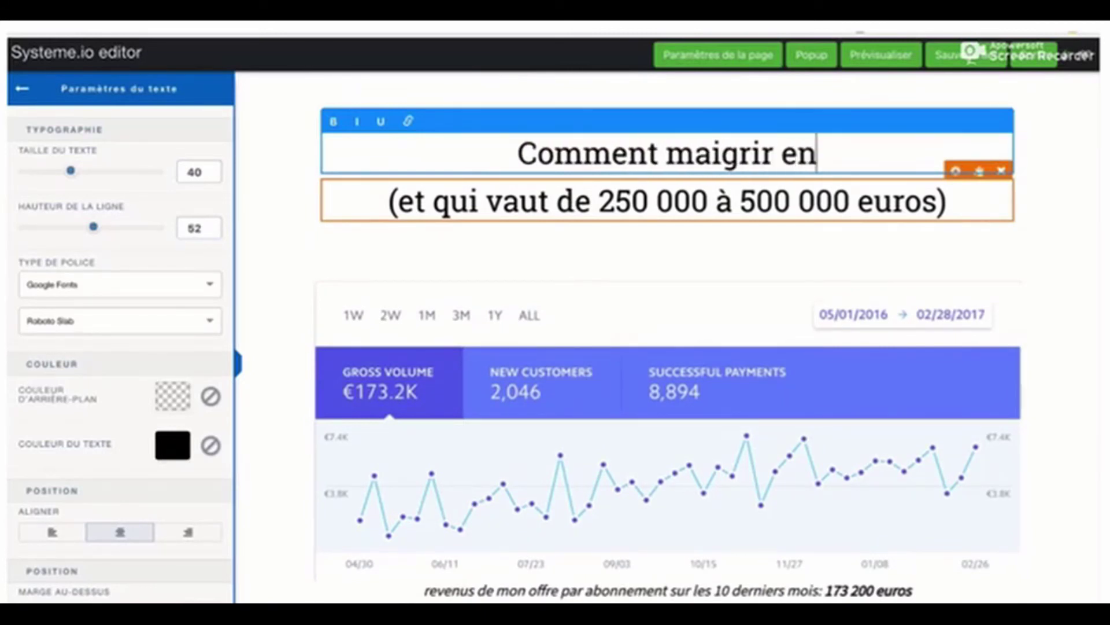
text( 31 jours)
- Change the subheadline to "(sans avoir de sensation de faim...)"
drag(937, 201, 399, 201)
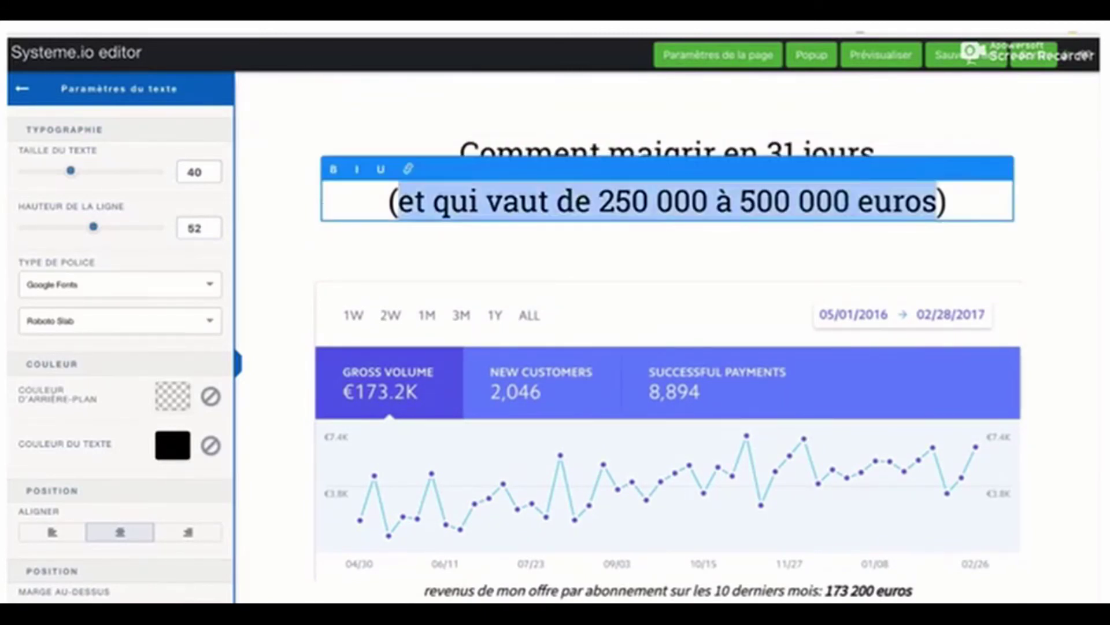
text(sans avoir de )
text(sensation de fai)
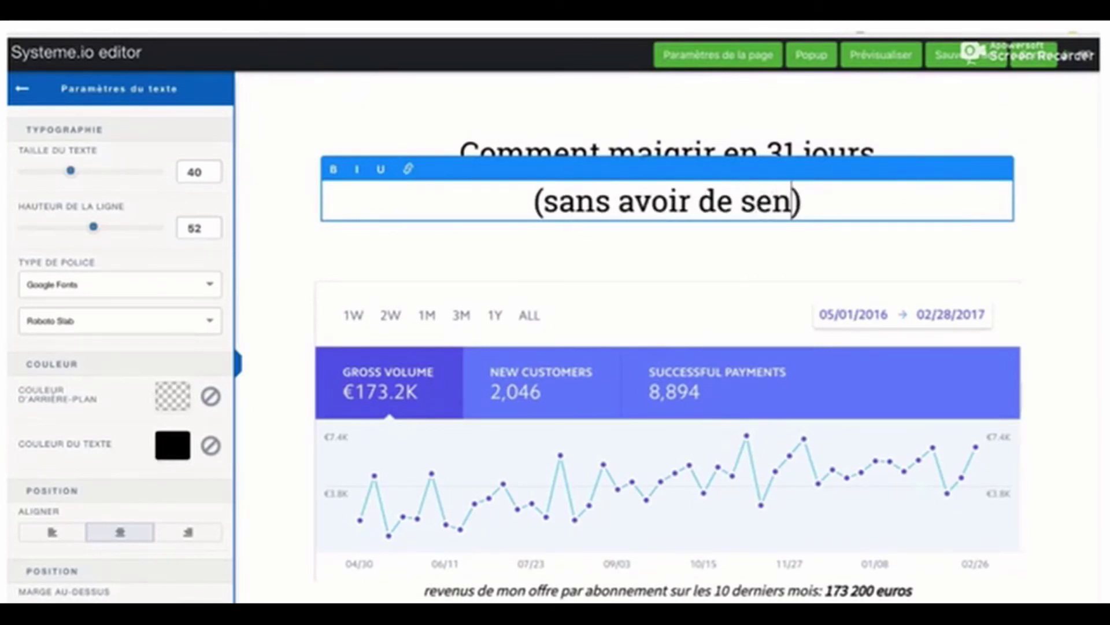
text(m...)
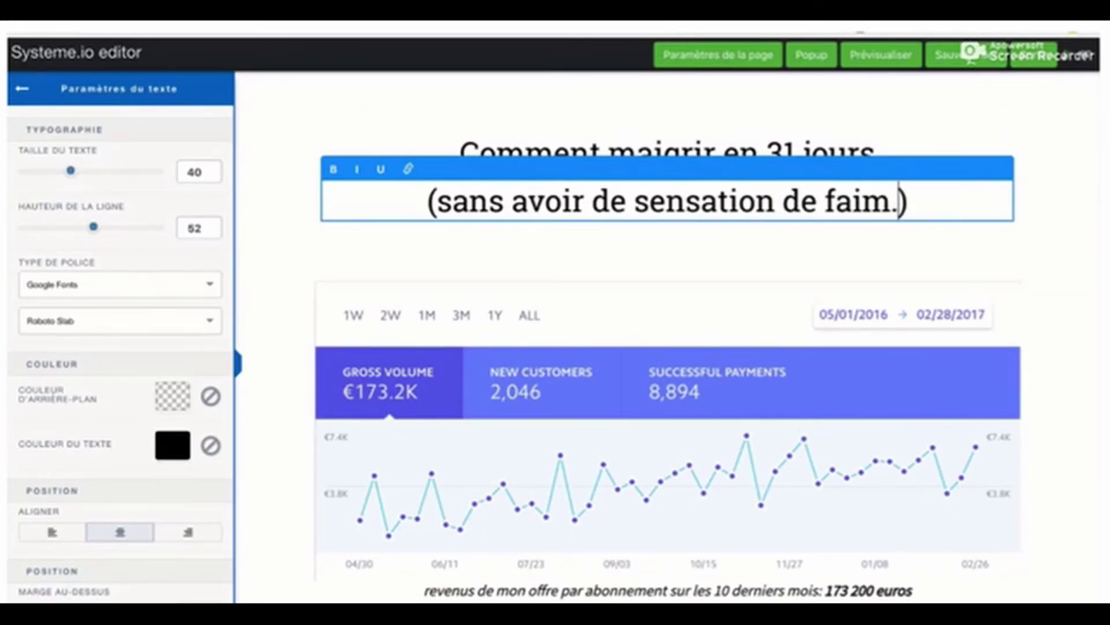
- Delete the revenue chart image, its caption and the "Le résultat de 6 ans de recherches" heading
click(960, 292)
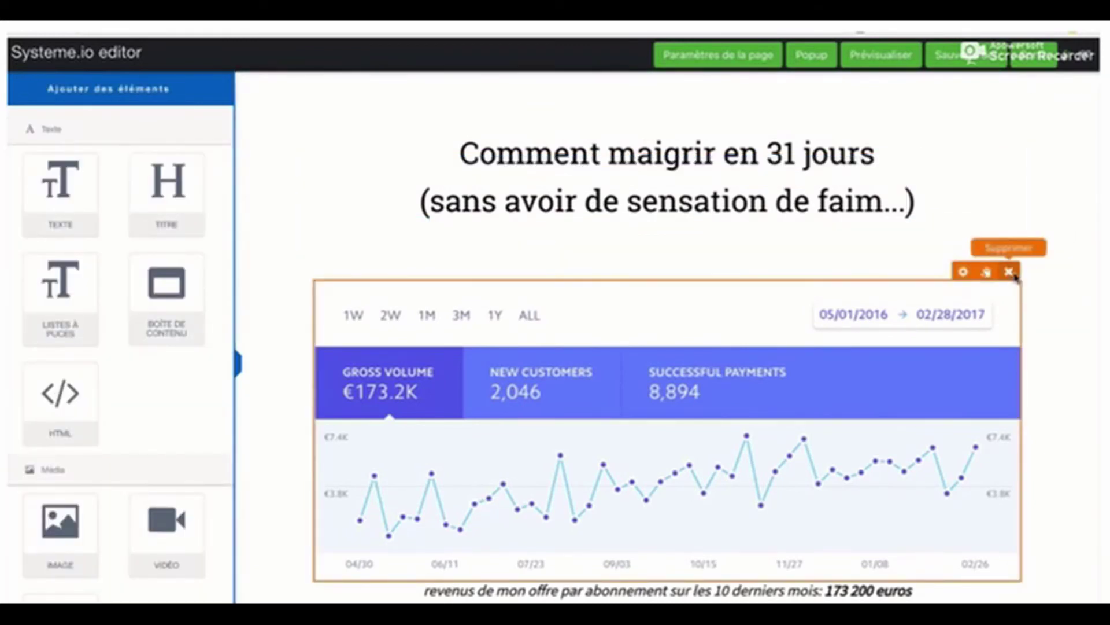
click(1009, 272)
click(680, 113)
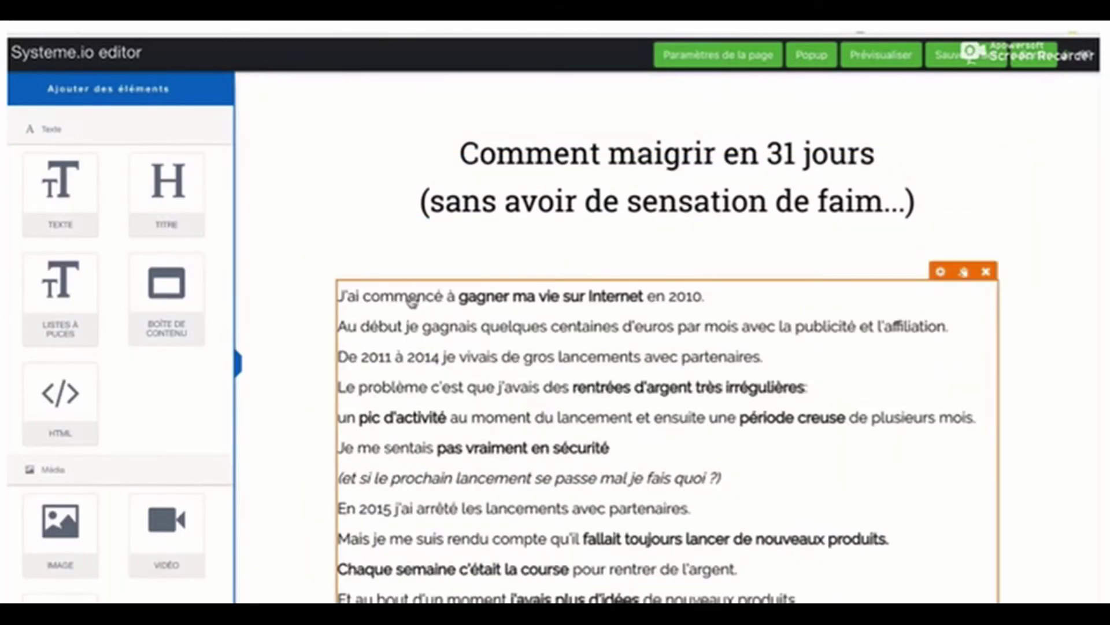
- Insert above the body text: "J'ai jamais été gros. Mais j'ai jamais été mince non plus. J'étais ce qu'on appelle 'un faux maigre'."
click(528, 301)
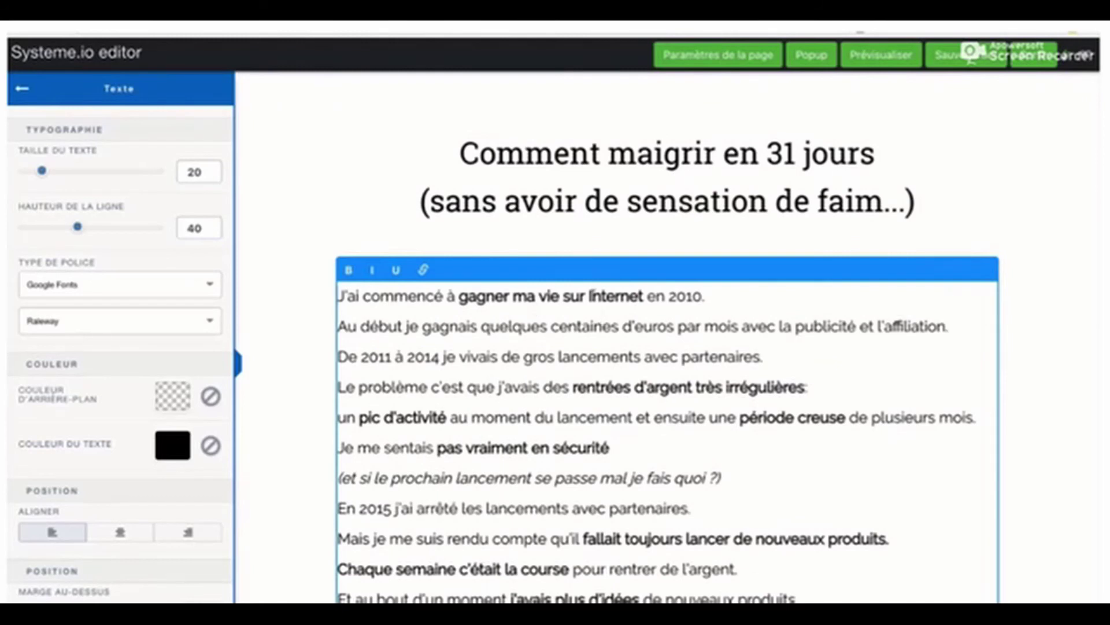
click(338, 297)
text(J'ai tr)
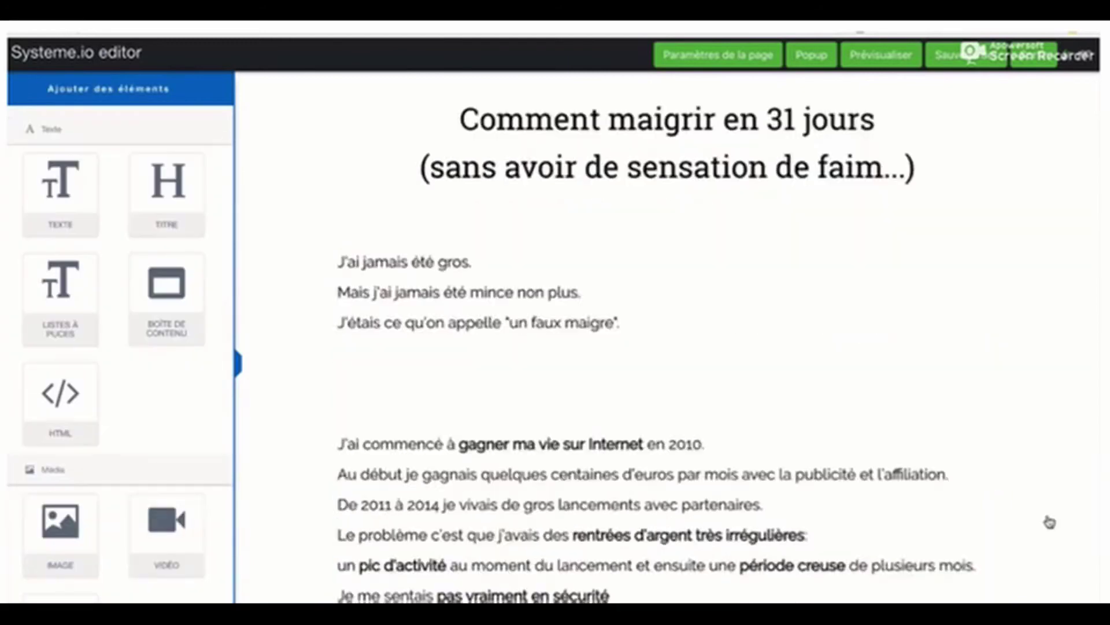
- Save the sales page and exit the editor
scroll(1049, 523, down, 20)
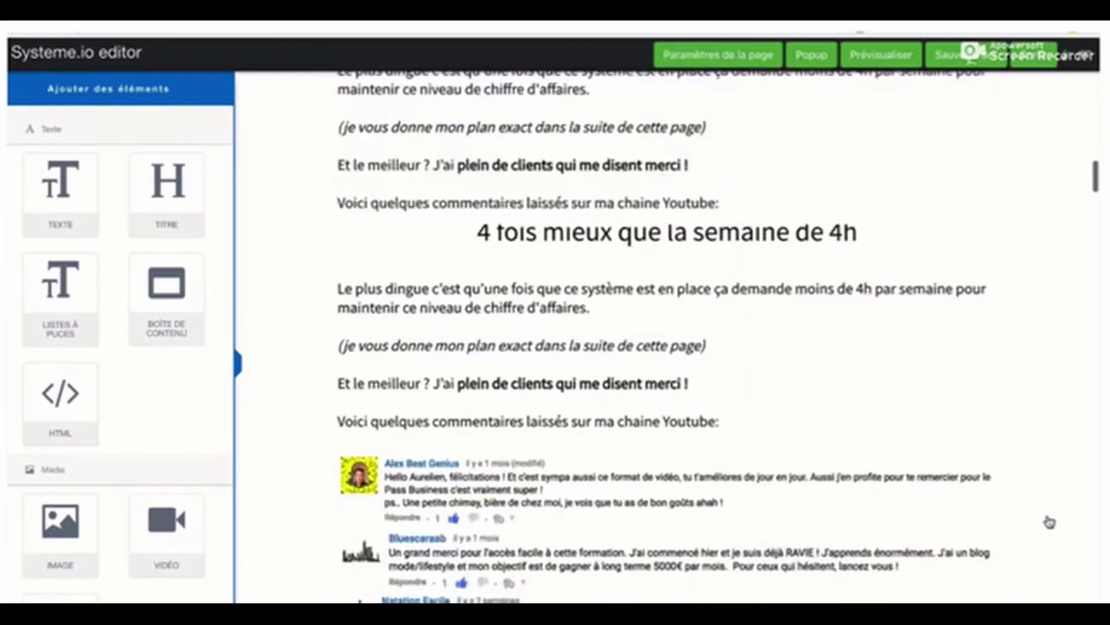
scroll(1048, 523, down, 20)
scroll(1033, 434, up, 15)
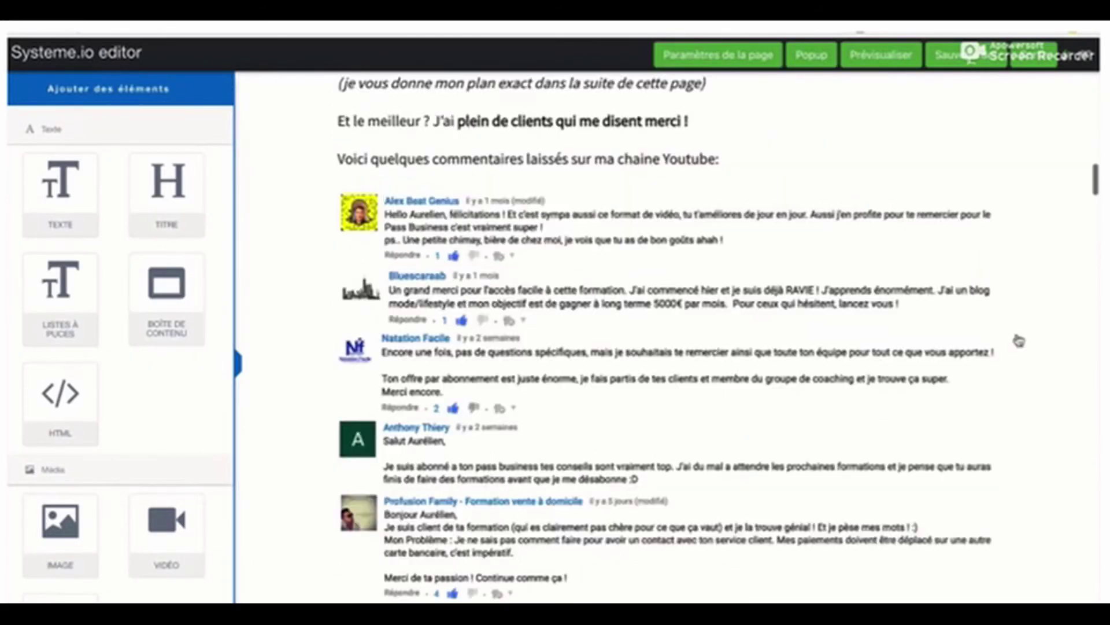
click(970, 62)
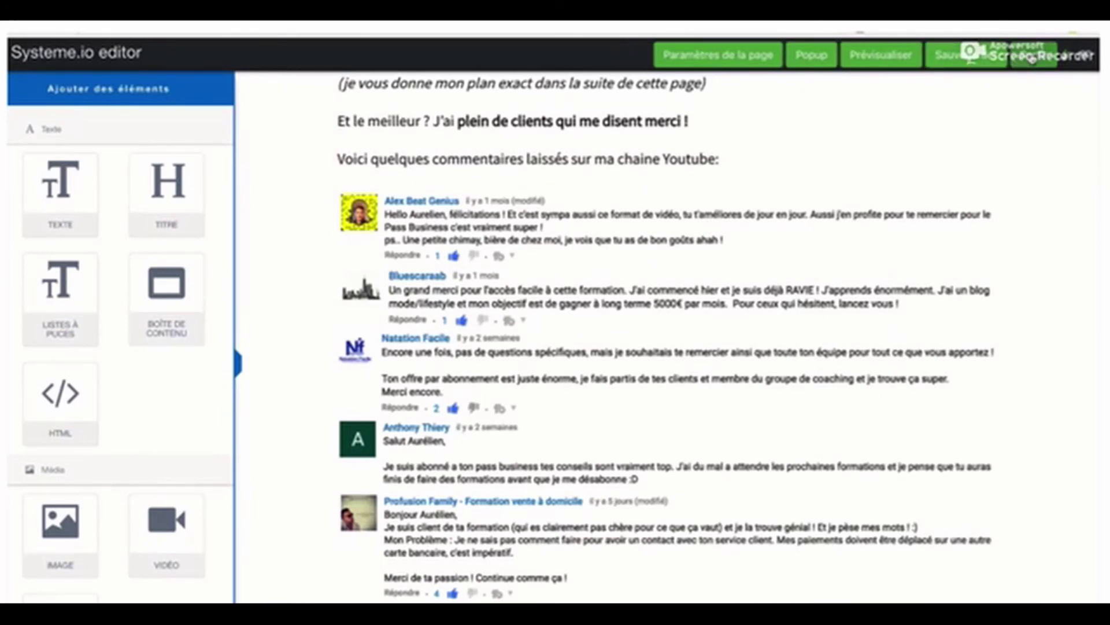
click(1032, 57)
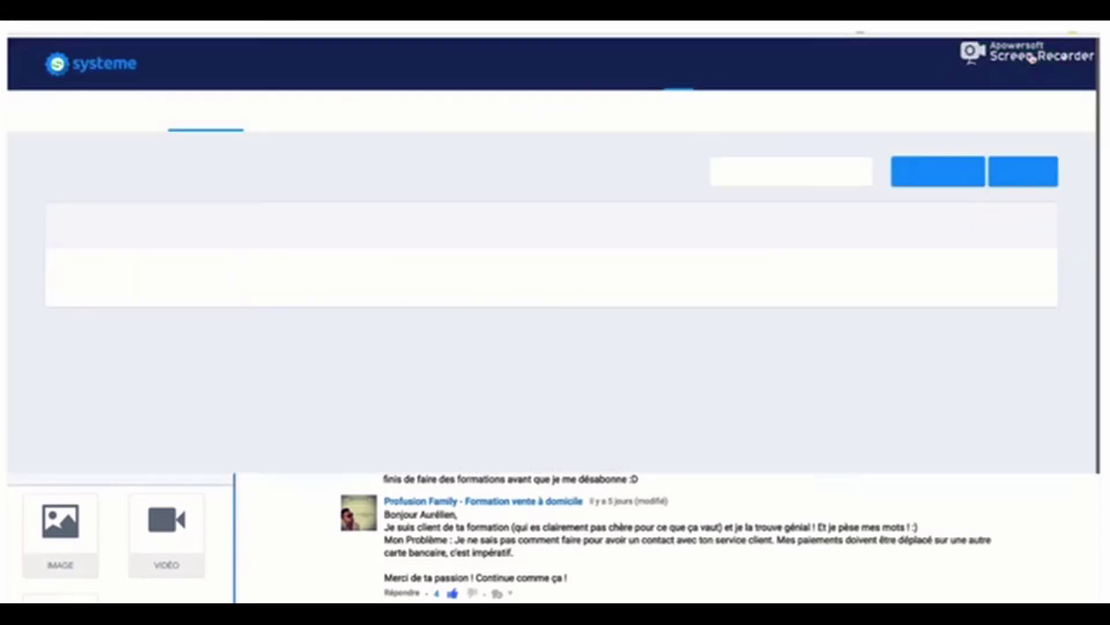